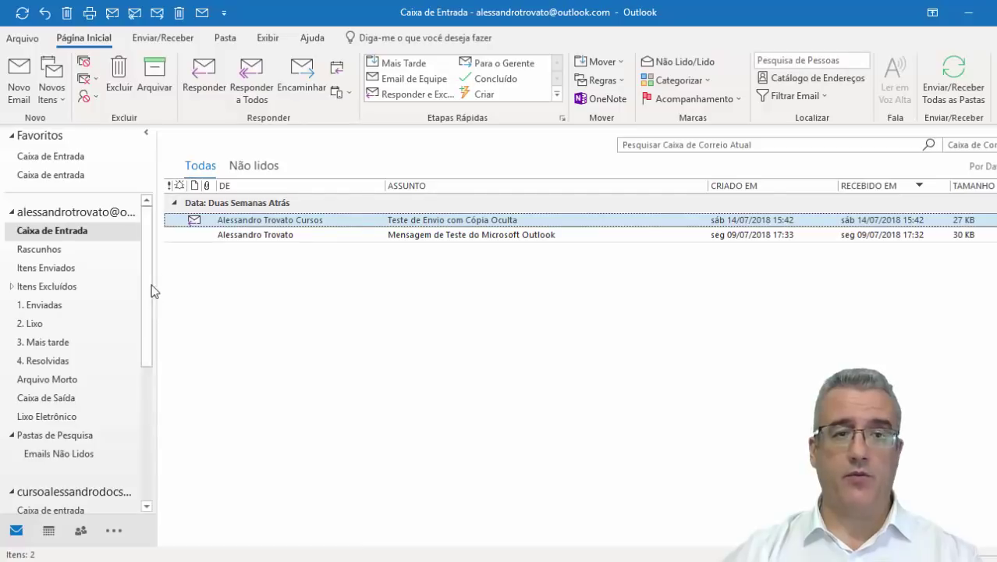
In the Gmail inbox, select the messages from RES: TESTE down to VOTAÇÃO.
left_click_drag(151, 285, 159, 443)
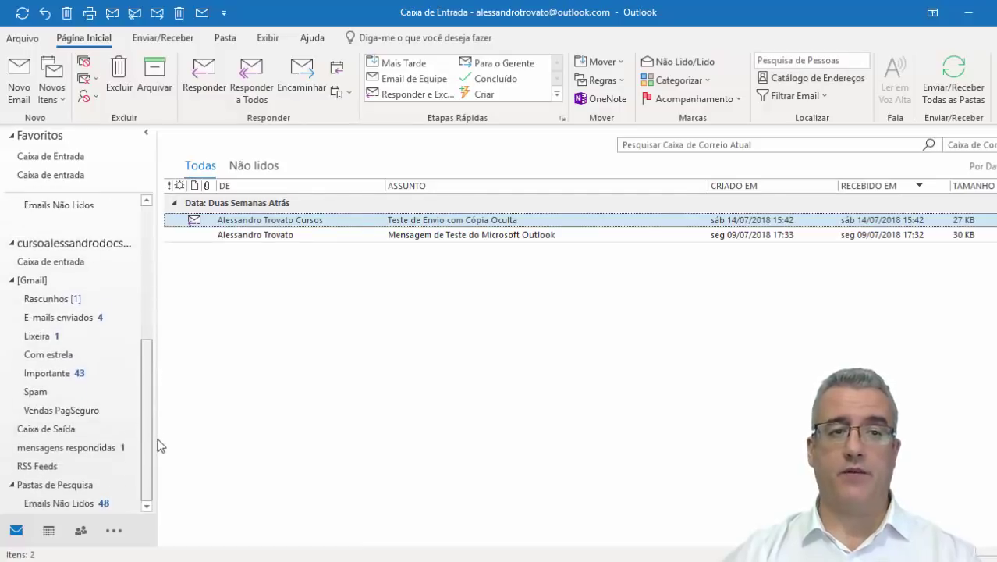
left_click(72, 249)
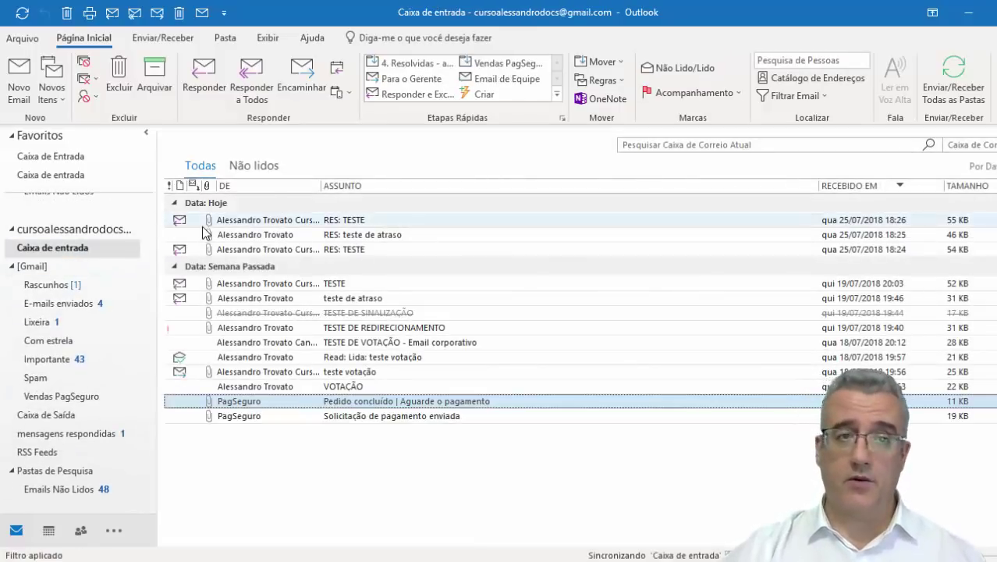
left_click(202, 222)
left_click(328, 386, "shift")
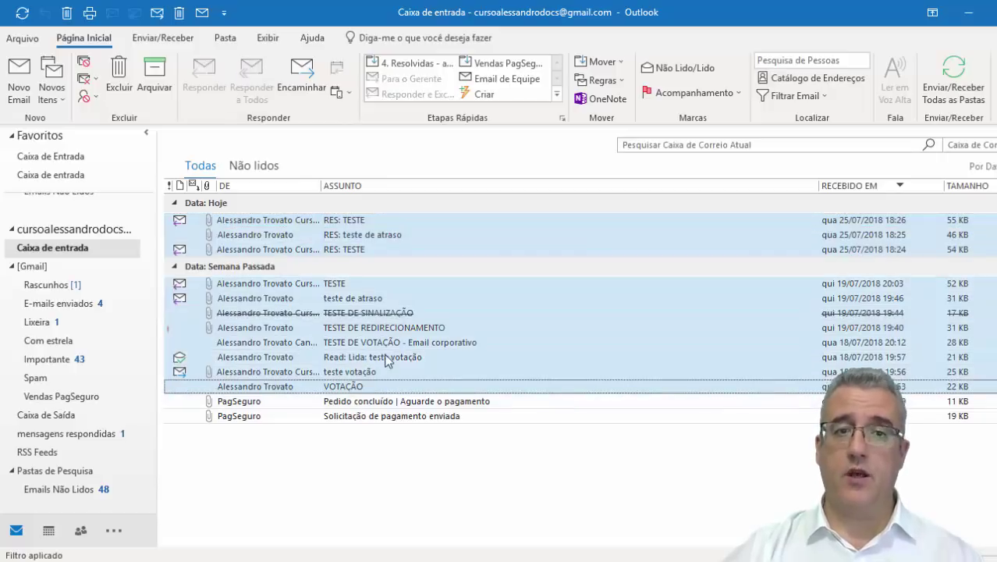
Move the selected messages into the Outlook.com inbox and check the first RES: TESTE message there.
mouse_move(253, 237)
left_mouse_down()
mouse_move(92, 205)
mouse_move(81, 232)
left_mouse_up()
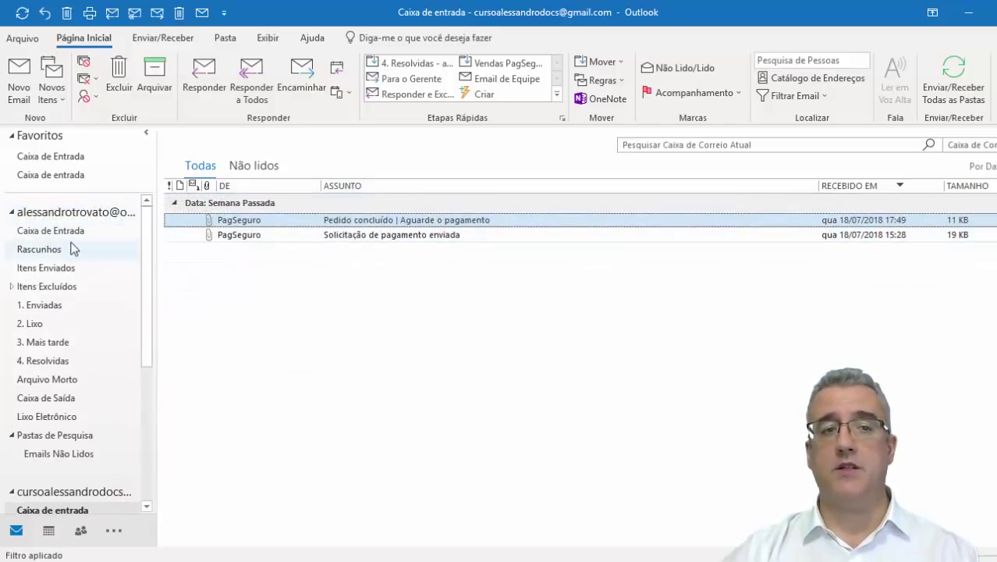
left_click(70, 230)
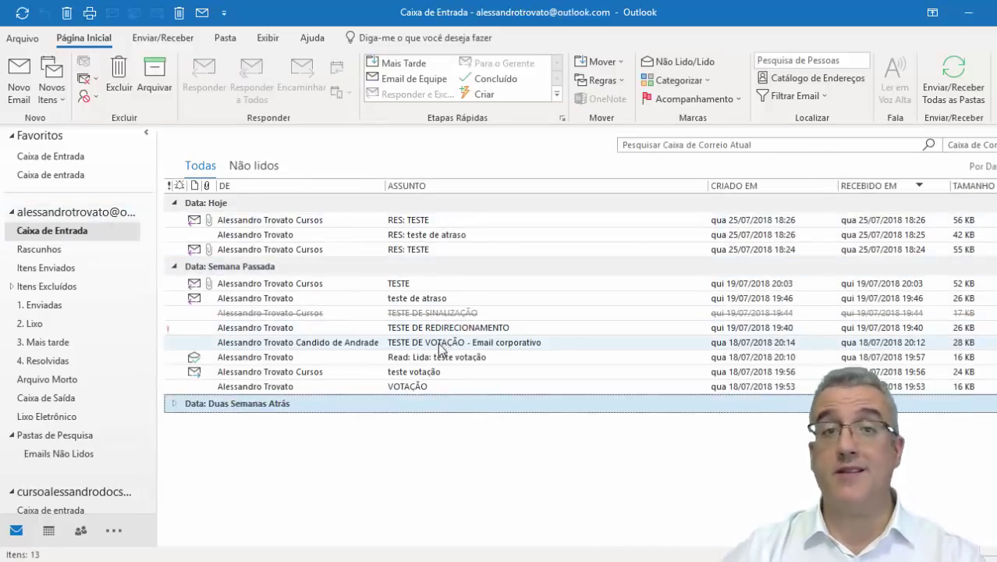
left_click(361, 226)
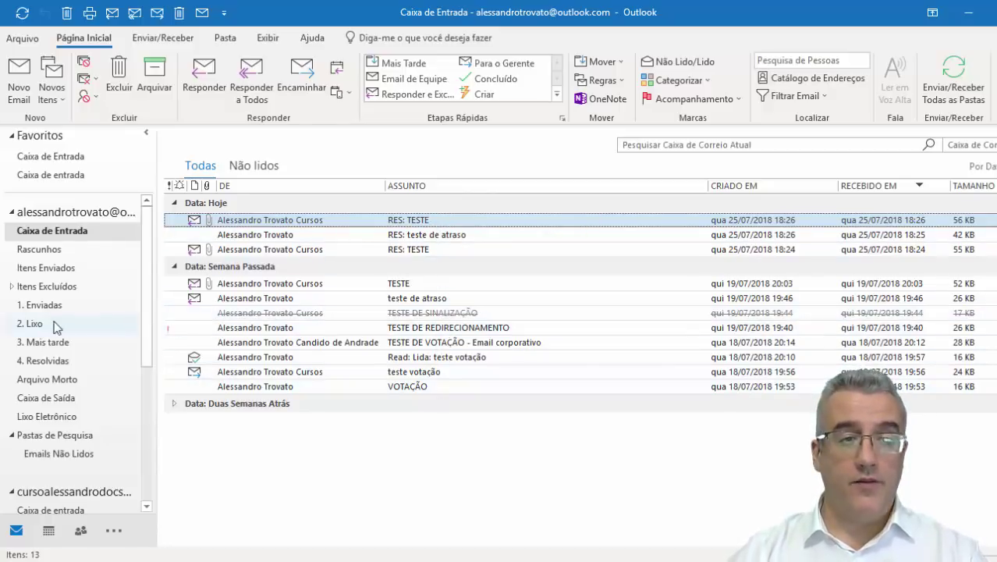
Create a folder named Atrasos in the Outlook.com mailbox, then go back to its inbox.
right_click(49, 290)
key("Escape")
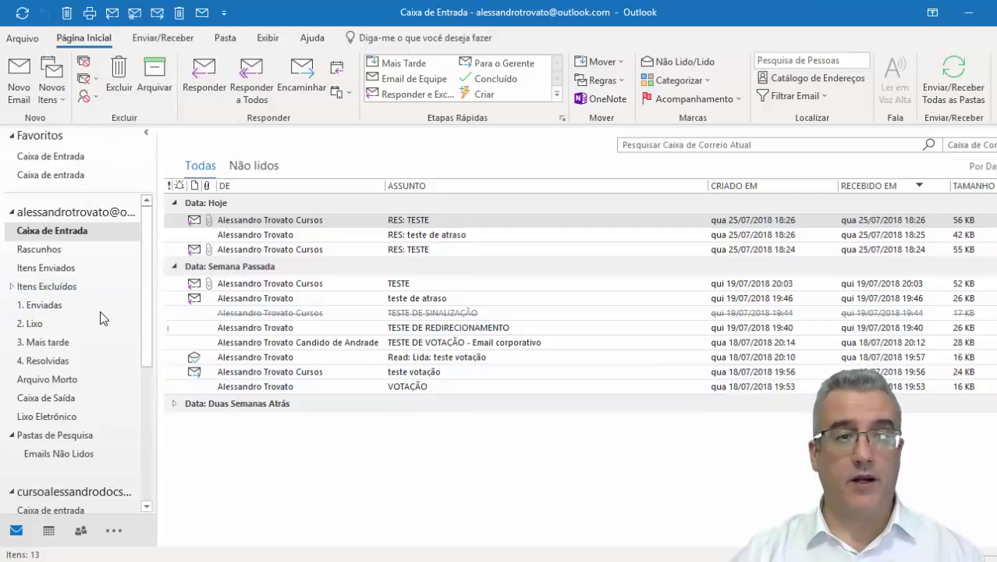
left_click(66, 304)
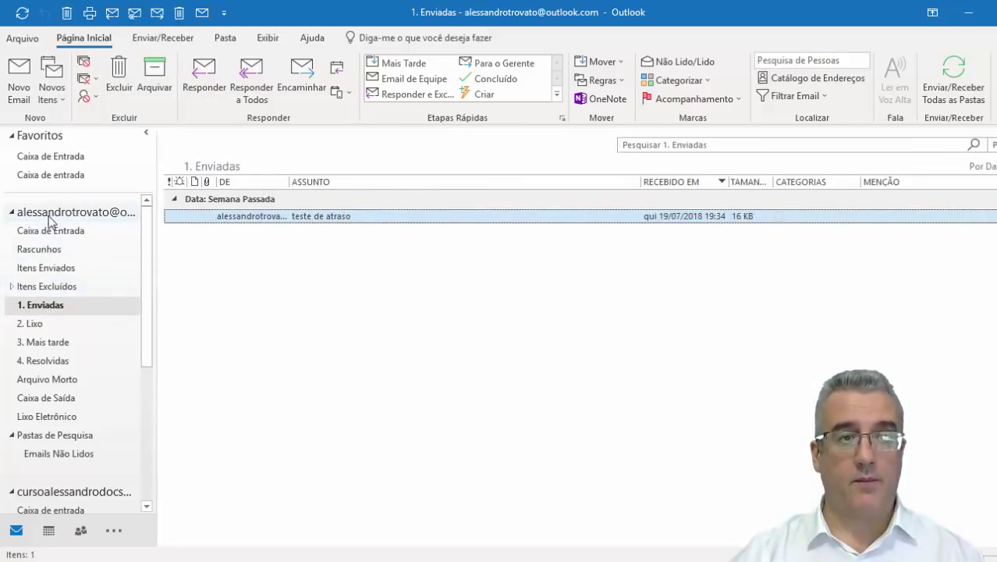
right_click(50, 217)
left_click(104, 305)
type("5.")
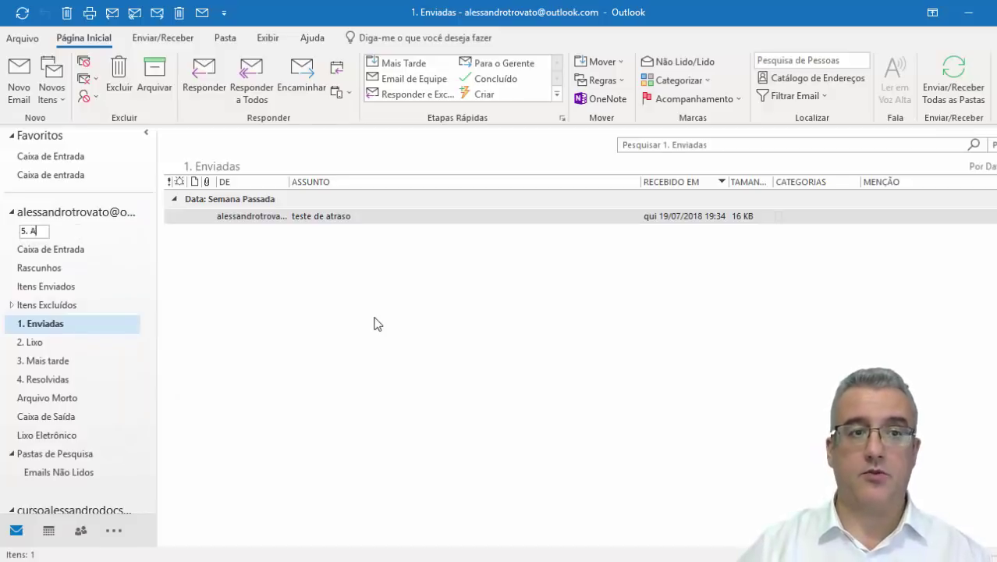
type("Atrasos")
key("Return")
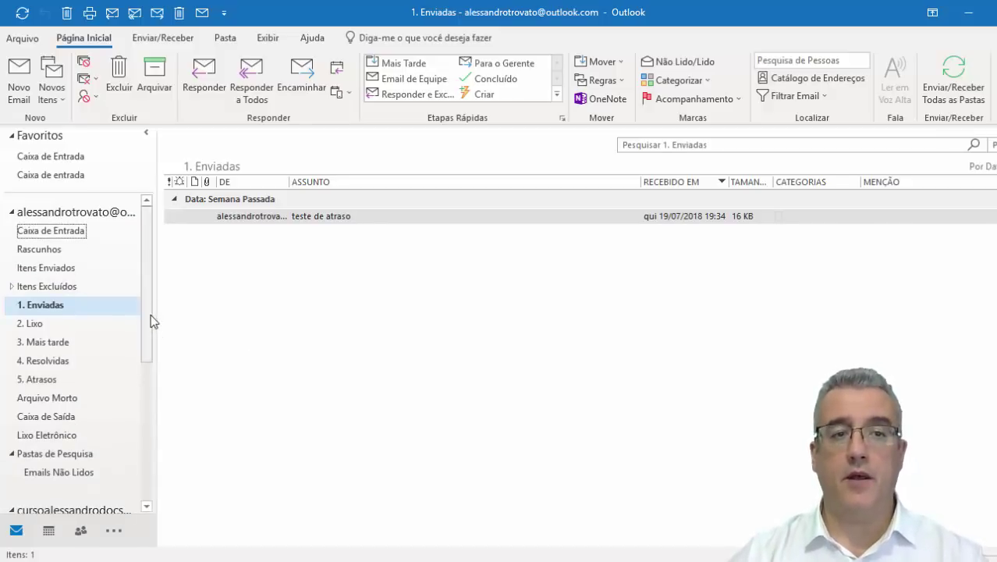
left_click(72, 230)
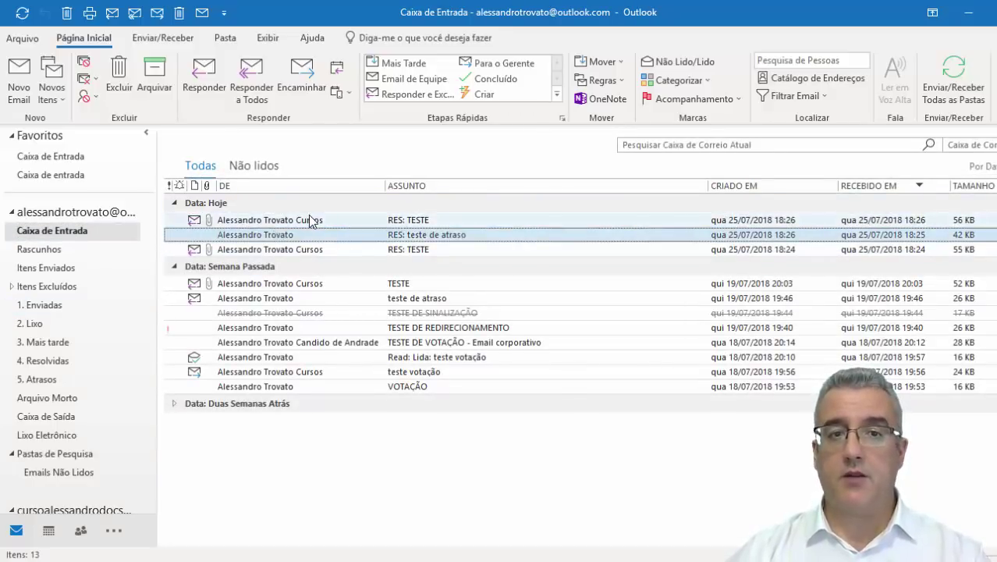
Select the RES: teste de atraso message and choose Regras > Criar Regra.
left_click(447, 237)
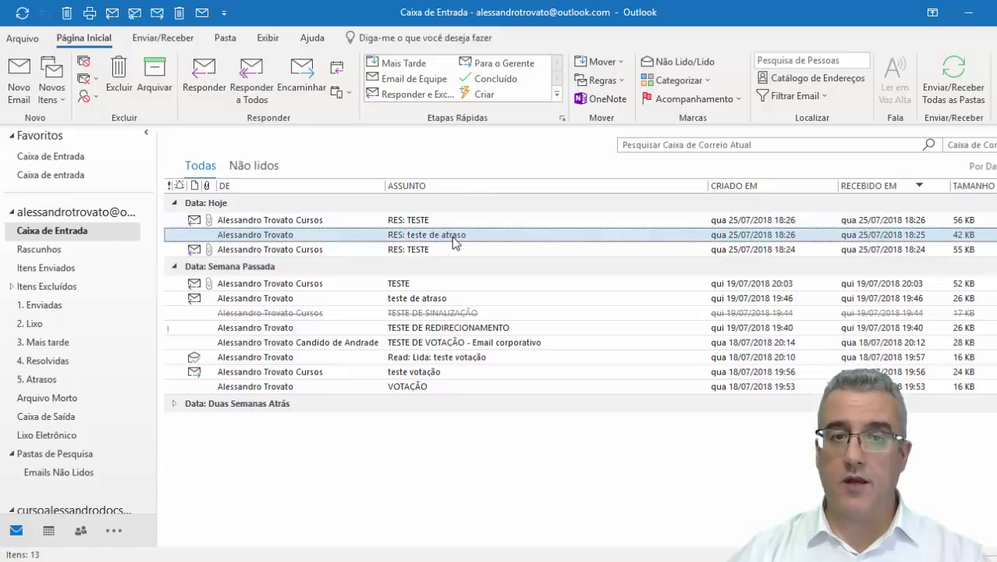
left_click(600, 81)
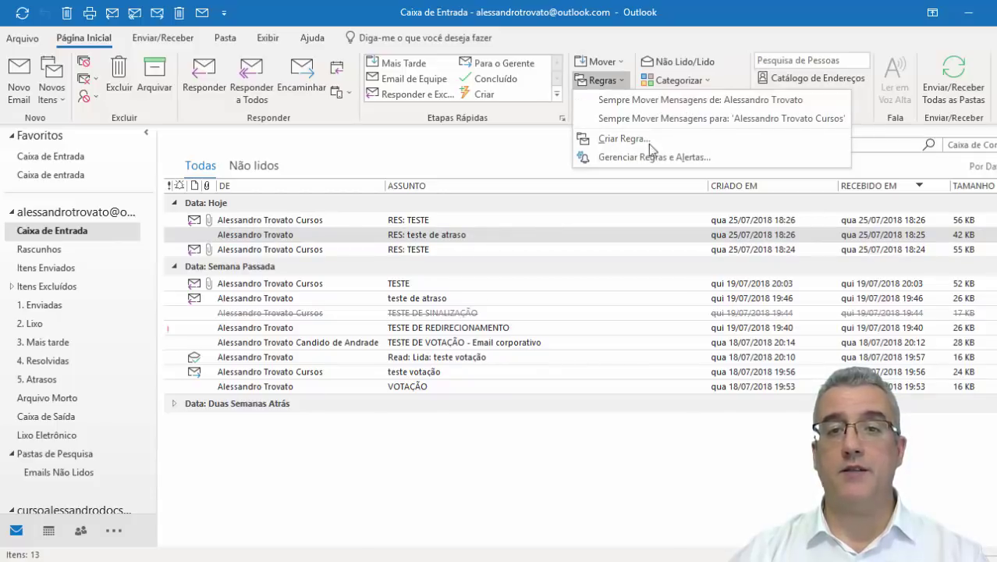
left_click(628, 138)
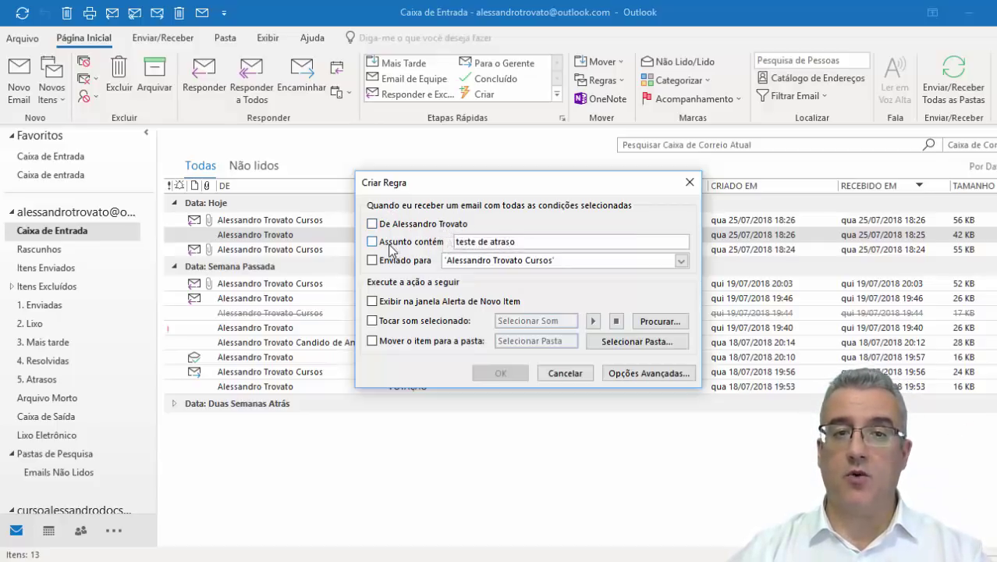
Tick Assunto contém and trim the subject text to just 'atraso'.
left_click(378, 244)
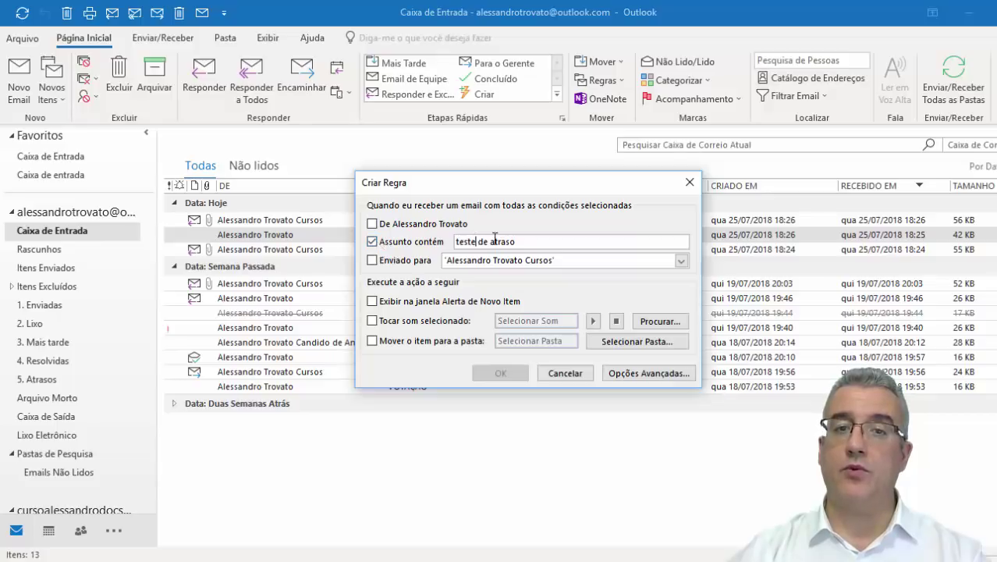
left_click_drag(488, 241, 452, 241)
key("BackSpace")
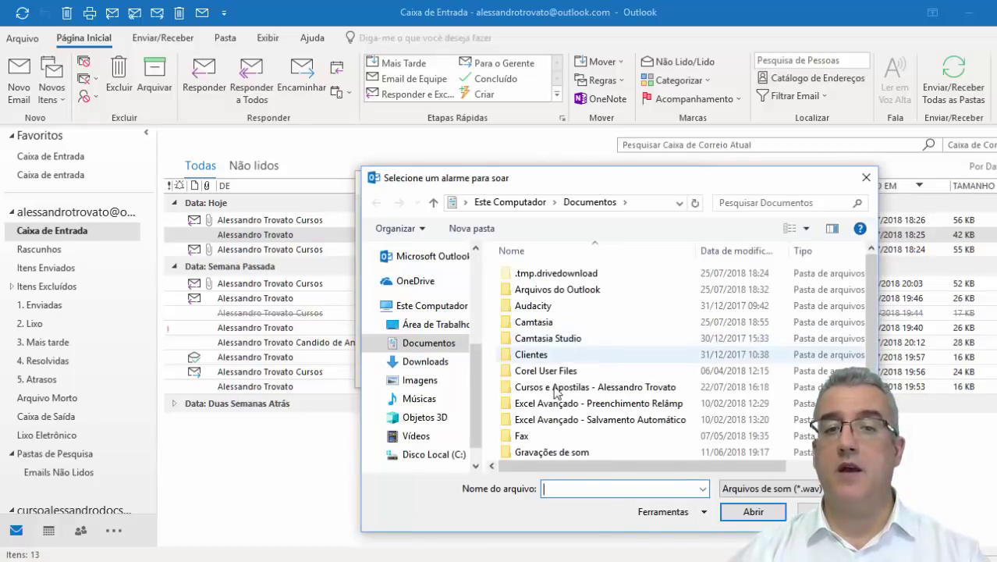
left_click(866, 177)
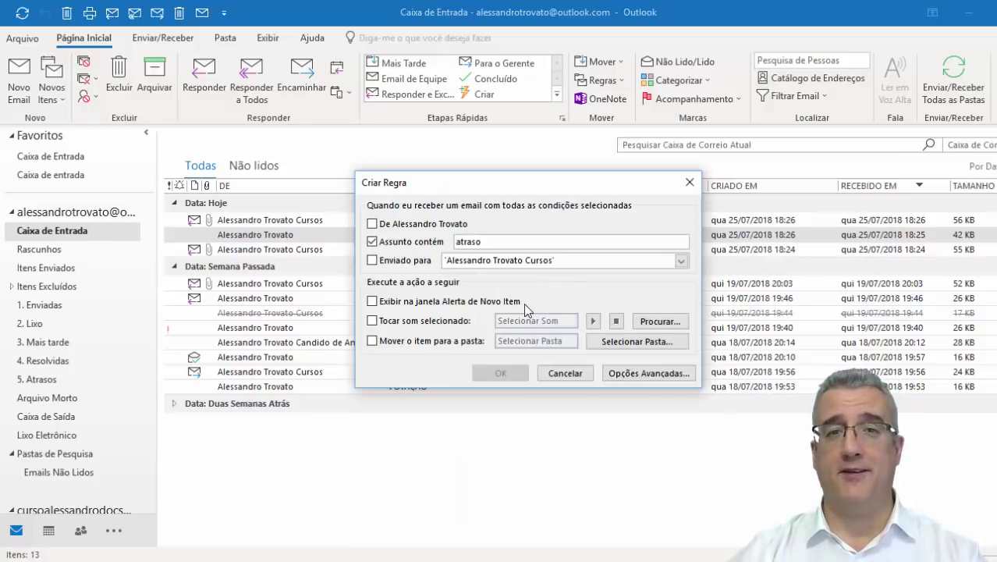
Tick Mover o item para a pasta and pick 5. Atrasos in the folder list.
left_click(372, 341)
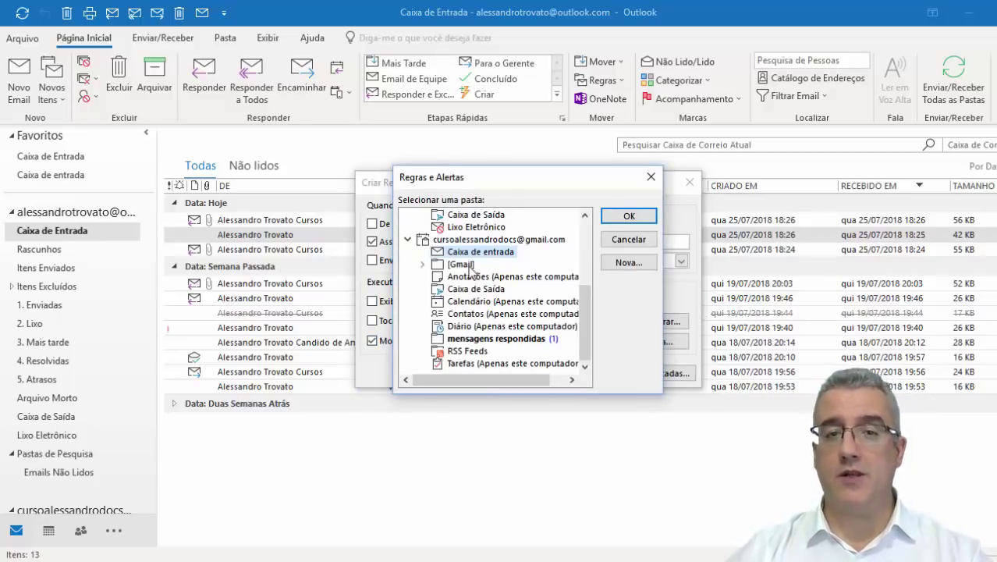
left_click_drag(589, 338, 589, 249)
left_click(460, 330)
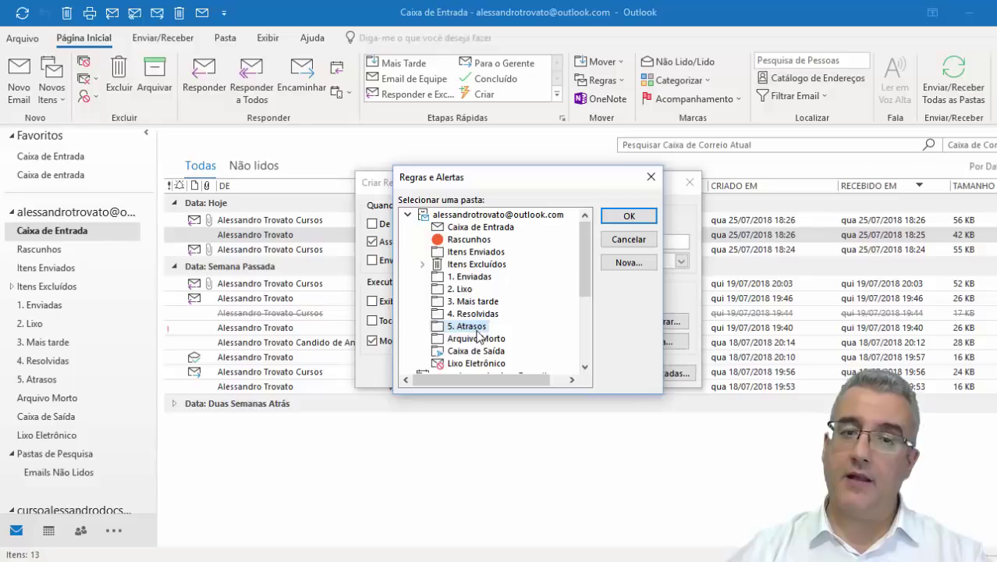
Create a new 6. Teste folder at the mailbox root, then confirm 5. Atrasos as destination.
left_click(478, 214)
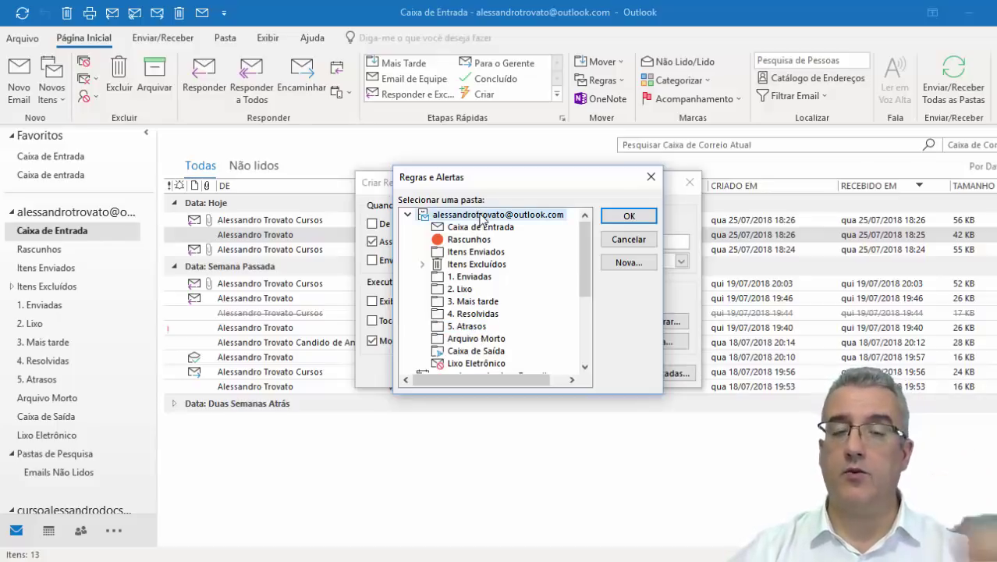
left_click(632, 262)
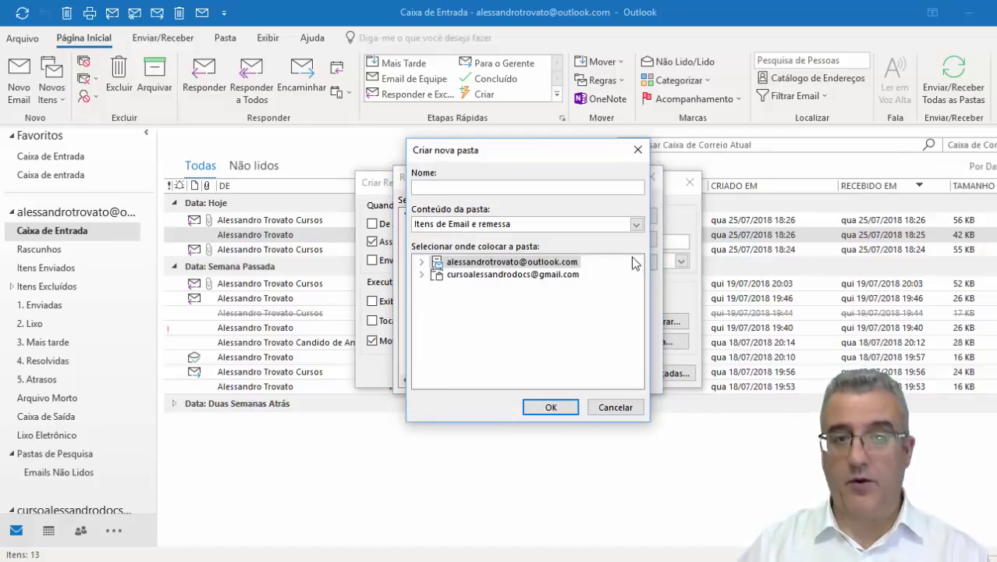
type("6. Teste")
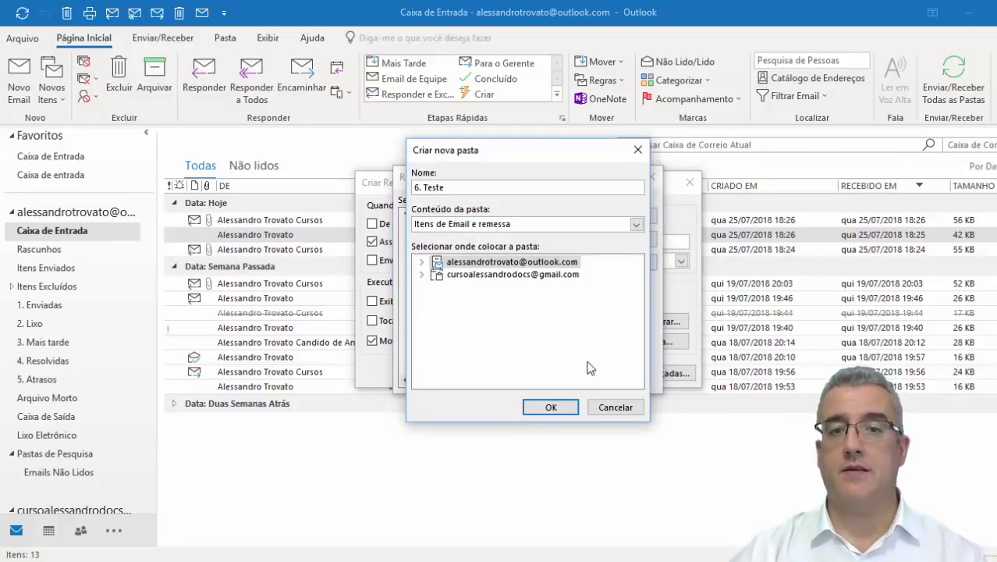
left_click(561, 406)
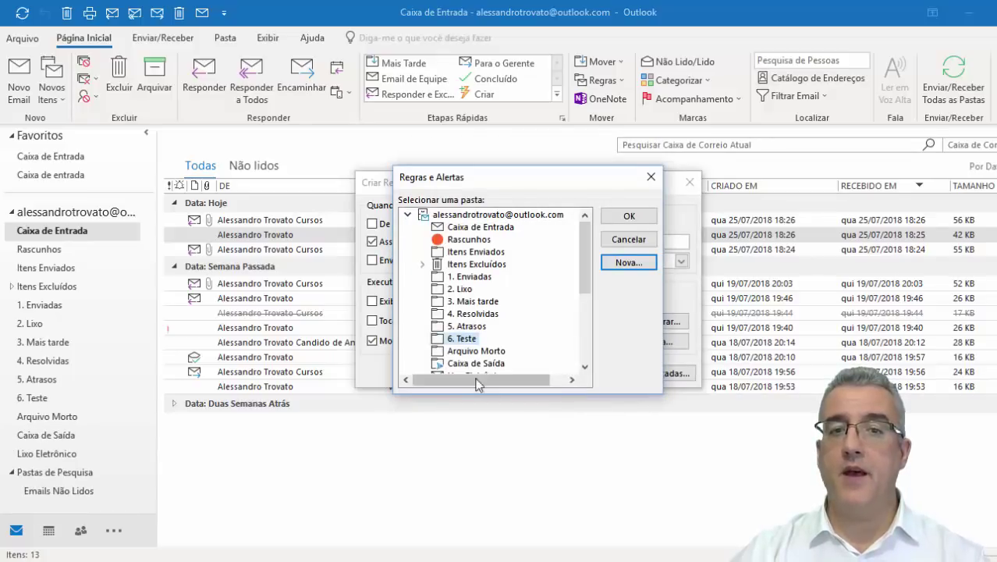
left_click(465, 327)
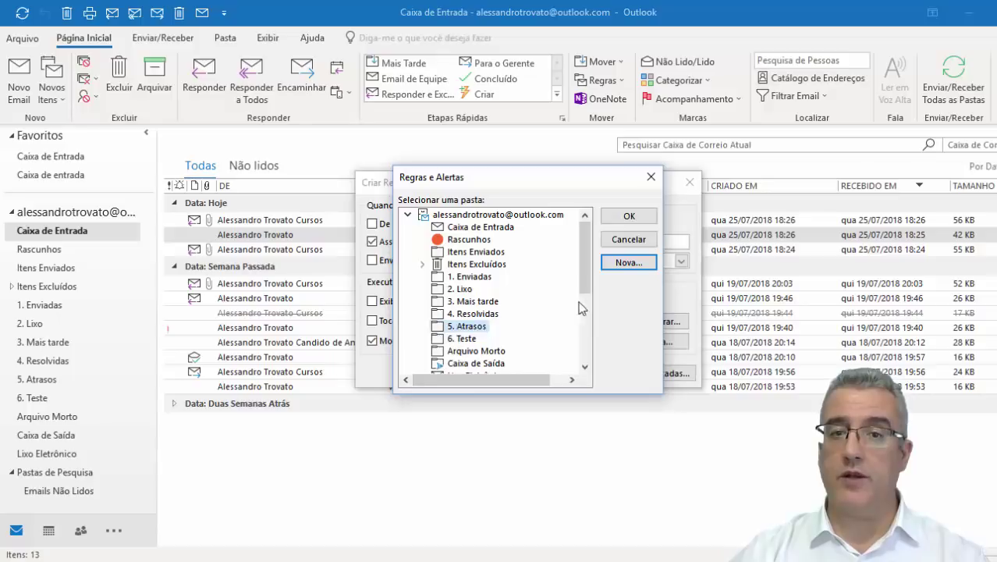
left_click(629, 215)
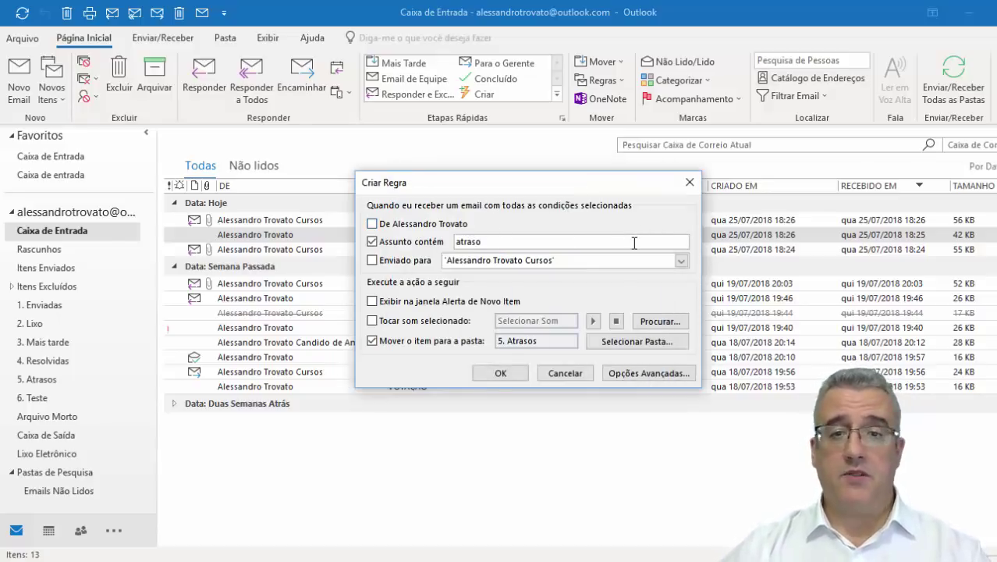
Save the atraso rule and check that 5. Atrasos now holds both teste de atraso messages.
left_click(507, 375)
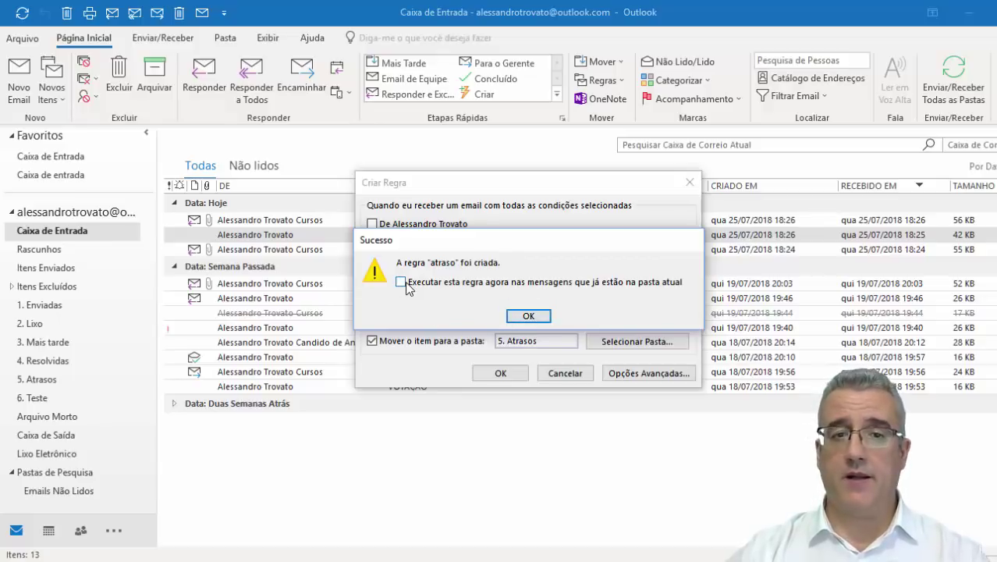
left_click(528, 317)
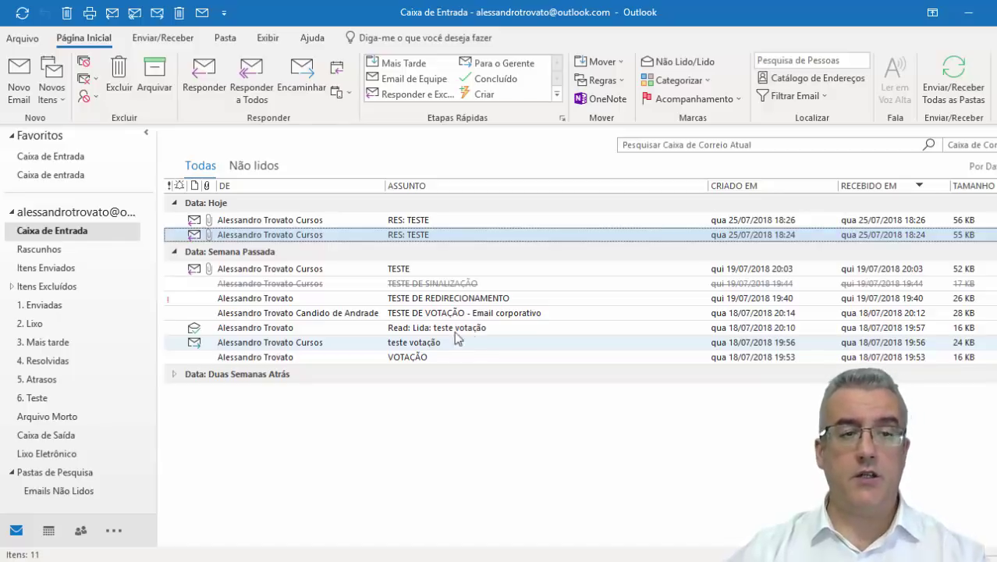
left_click(51, 382)
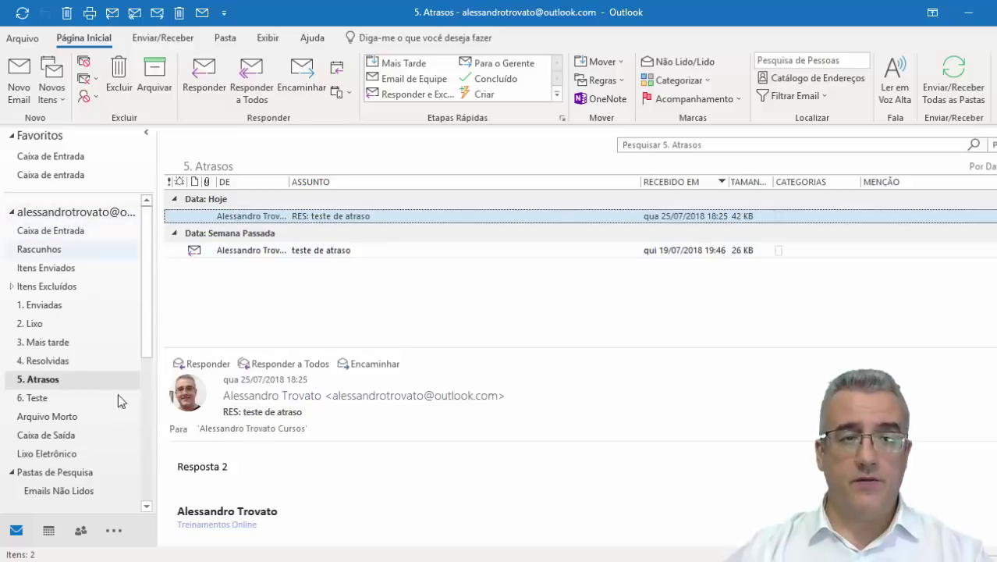
scroll(86, 443, "down", 2)
left_click(75, 438)
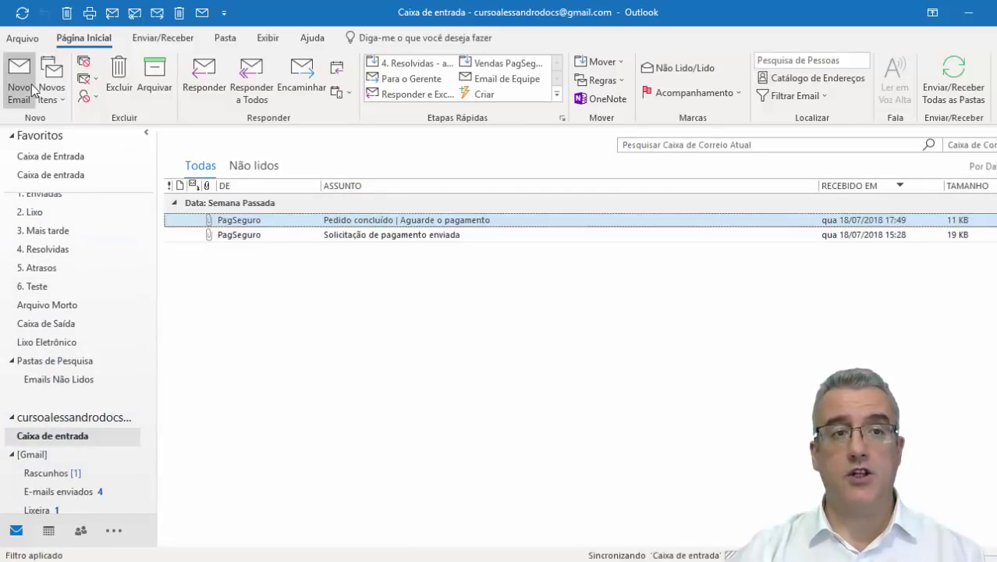
Start a new e-mail from the Gmail account addressed to the contact.
left_click(18, 78)
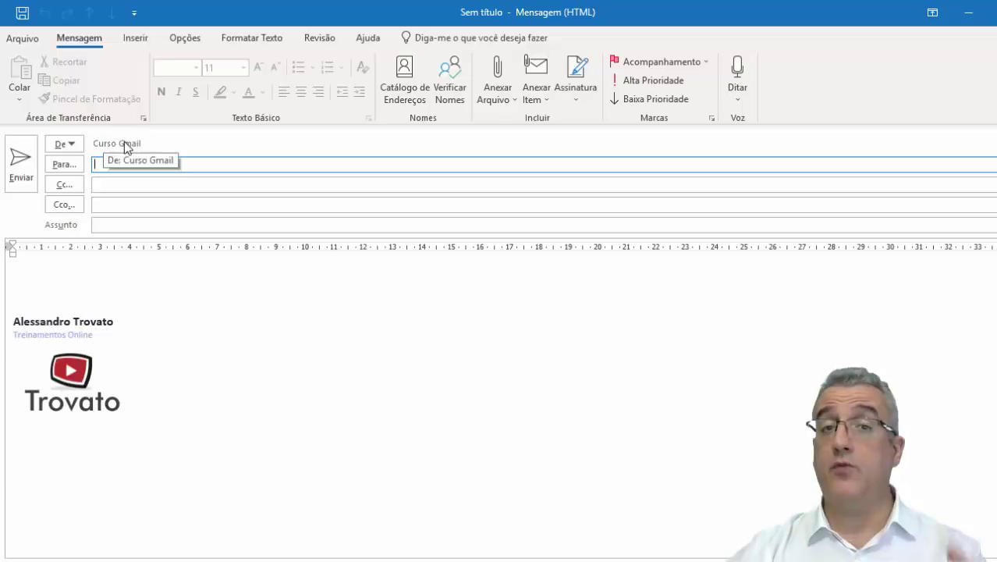
left_click(136, 165)
type("ale")
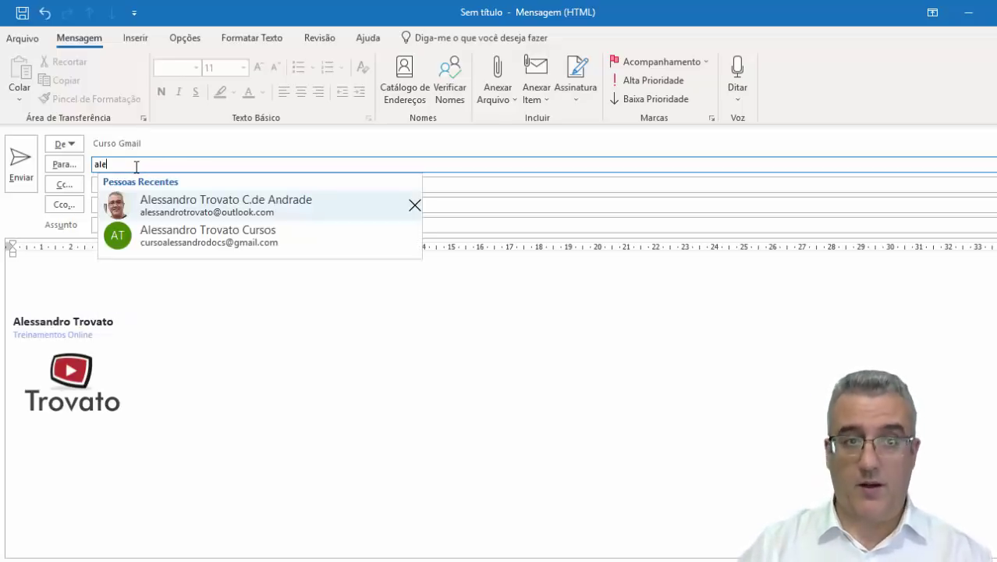
type("ssandro")
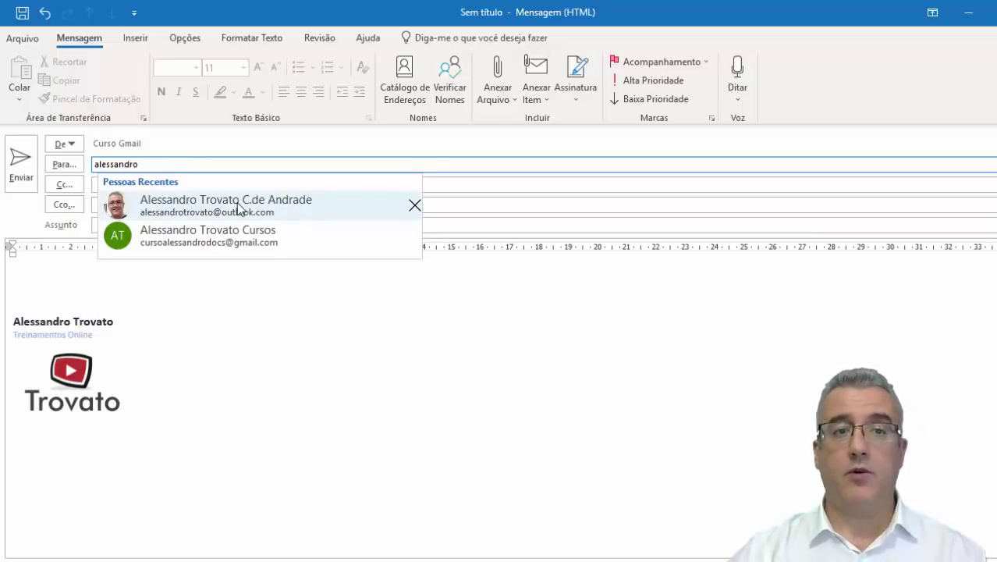
left_click(237, 206)
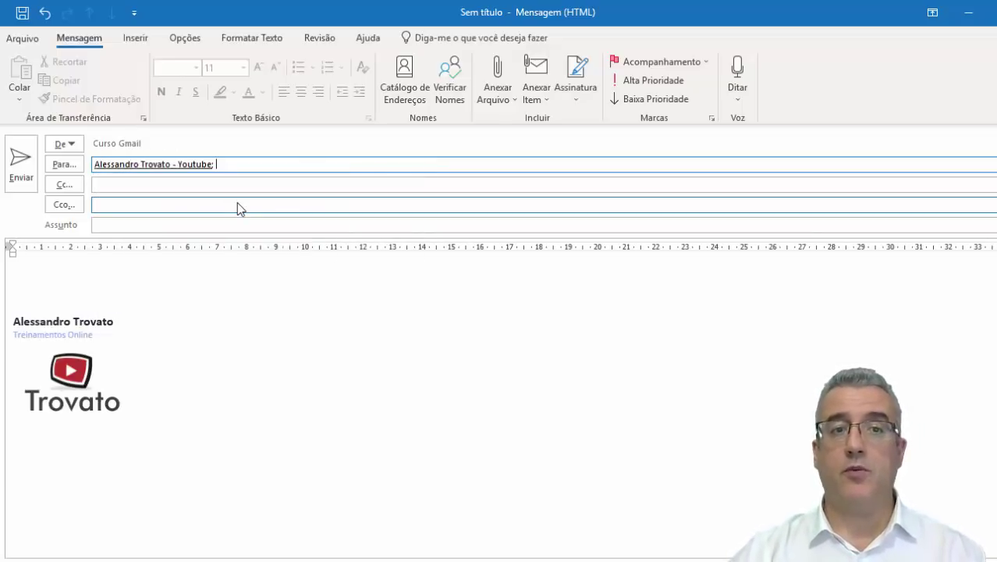
left_click(139, 222)
type("REGRA - at")
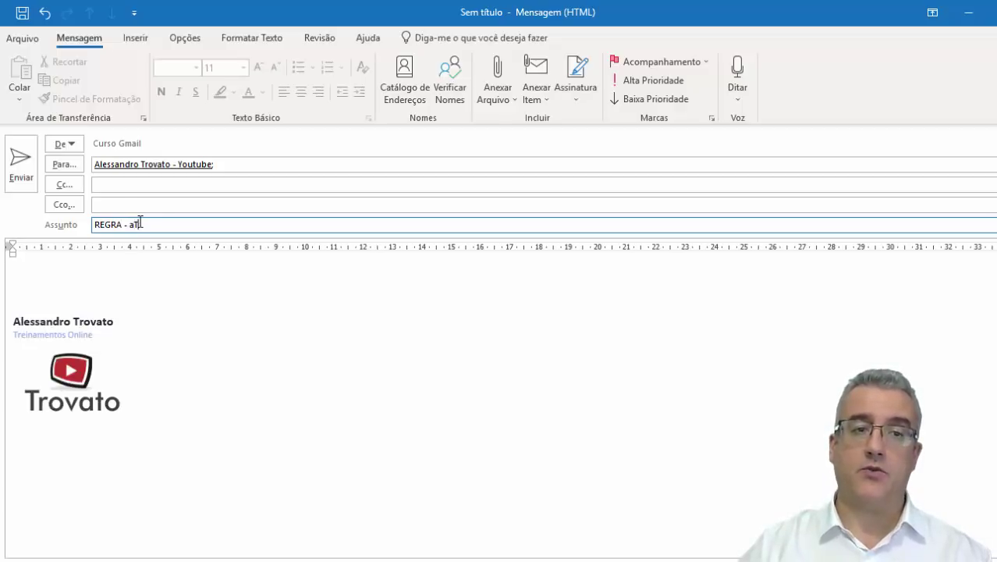
Enter subject 'REGRA - Atraso' and body 'Teste mover mensagem', then send it.
type("raso")
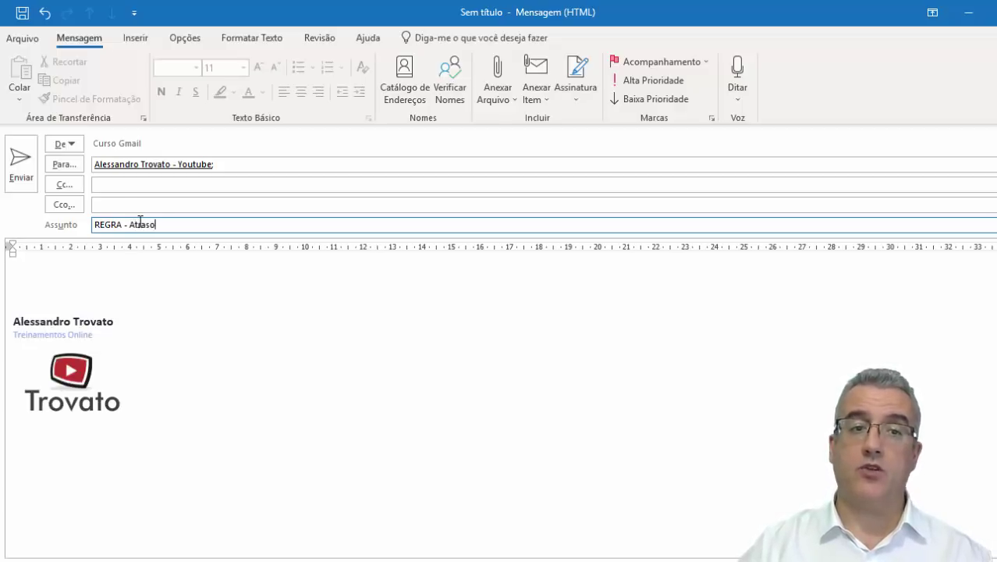
key("Tab")
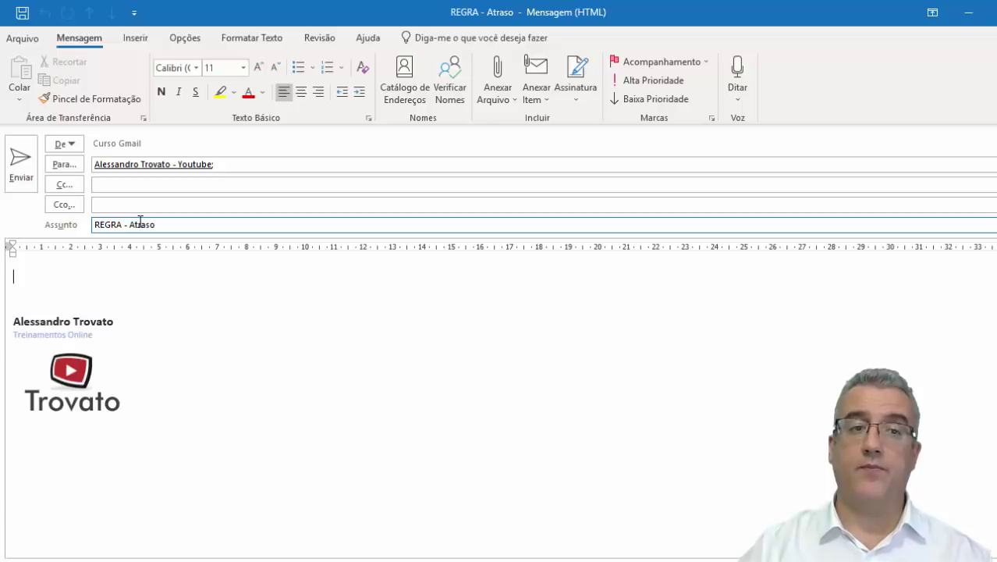
type("Teste de mov")
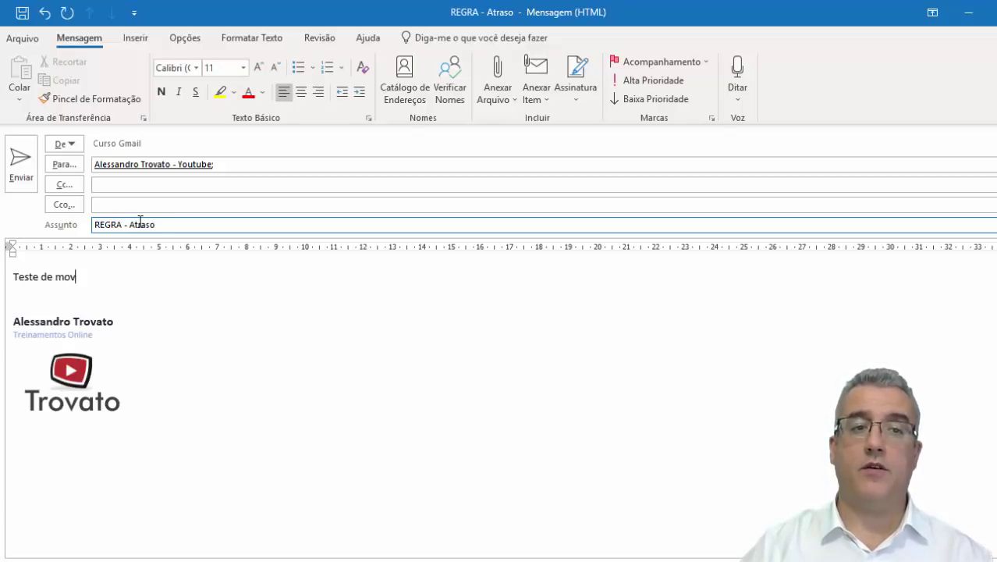
type("er mensagem")
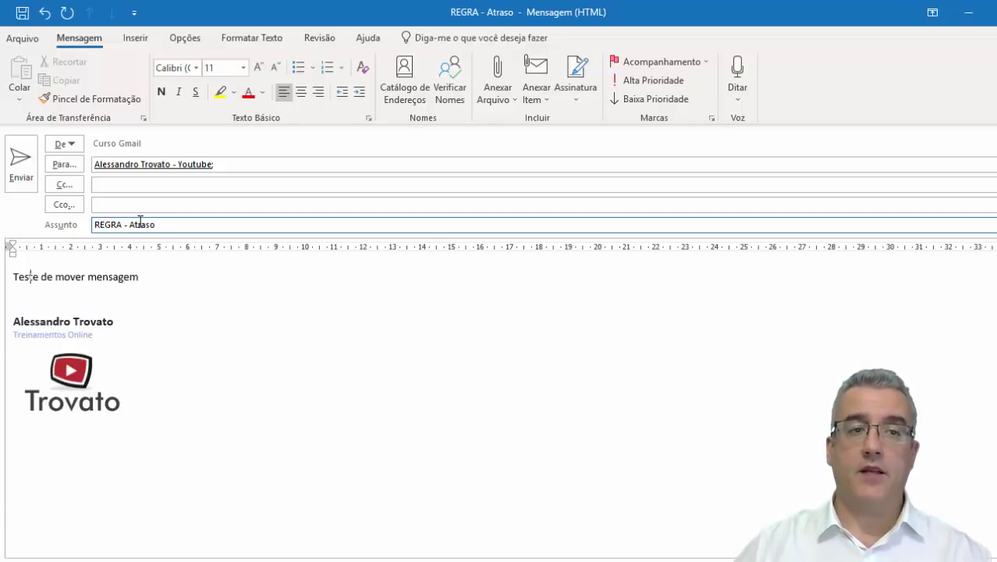
key("ctrl+Left")
key("ctrl+Left")
key("ctrl+Left")
key("ctrl+Delete")
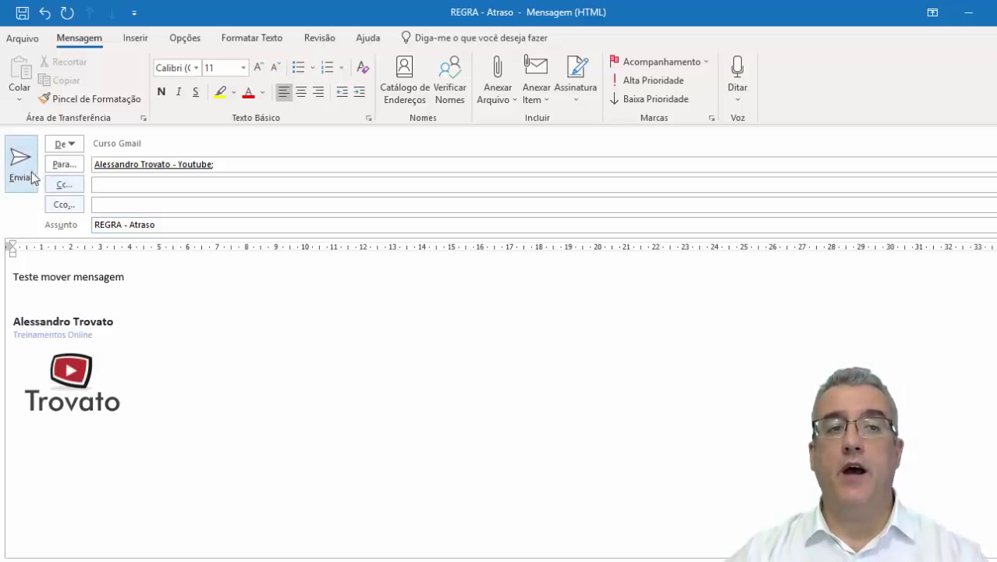
left_click(24, 172)
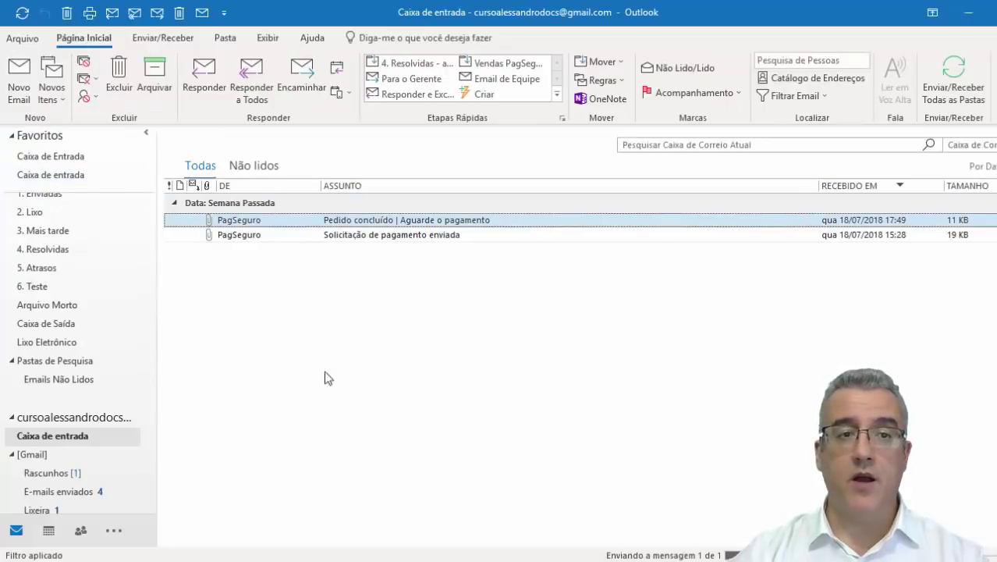
Run Enviar/Receber on the Outlook.com inbox and verify REGRA - Atraso landed in 5. Atrasos.
scroll(85, 251, "up", 1)
scroll(81, 231, "up", 2)
left_click(90, 231)
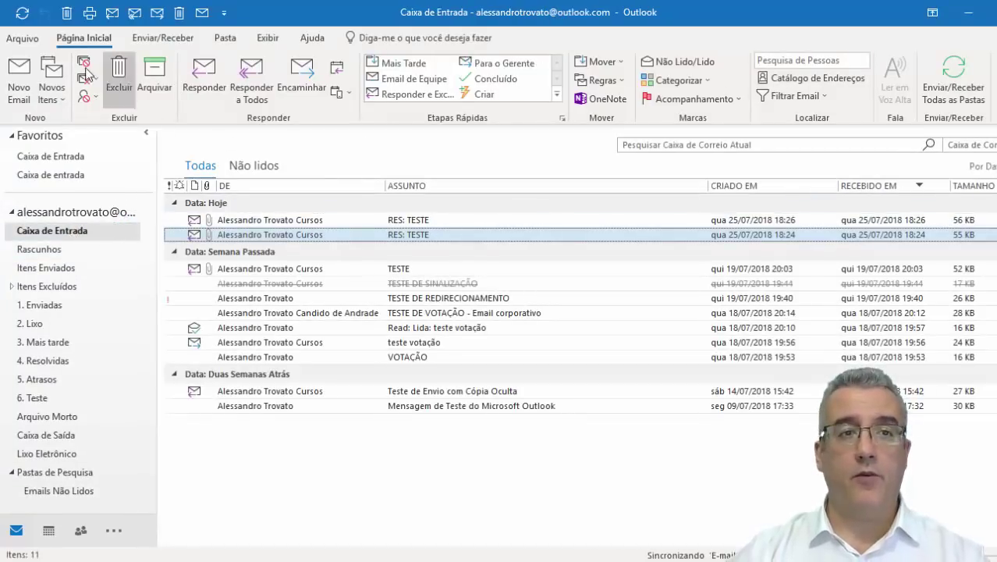
left_click(26, 17)
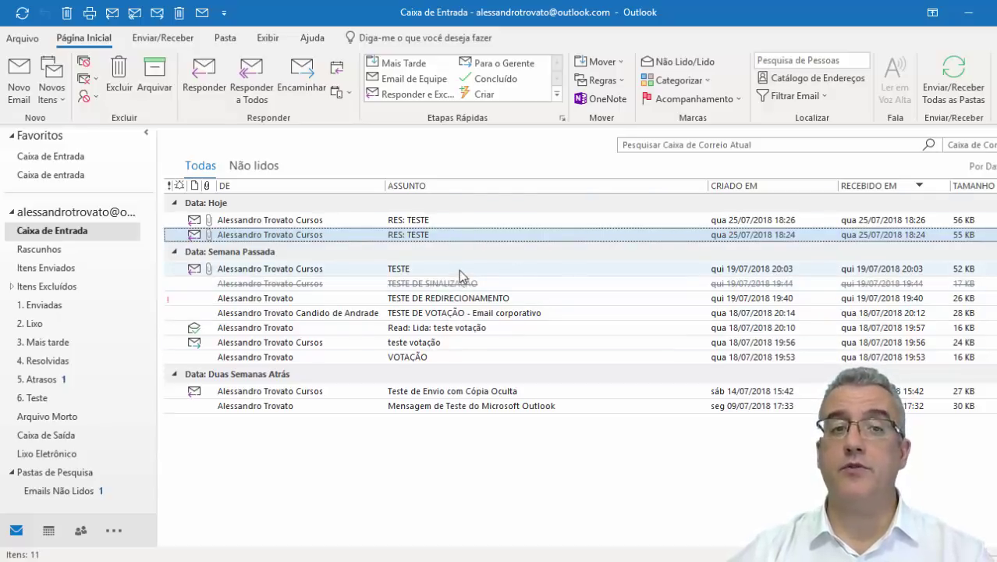
left_click(38, 379)
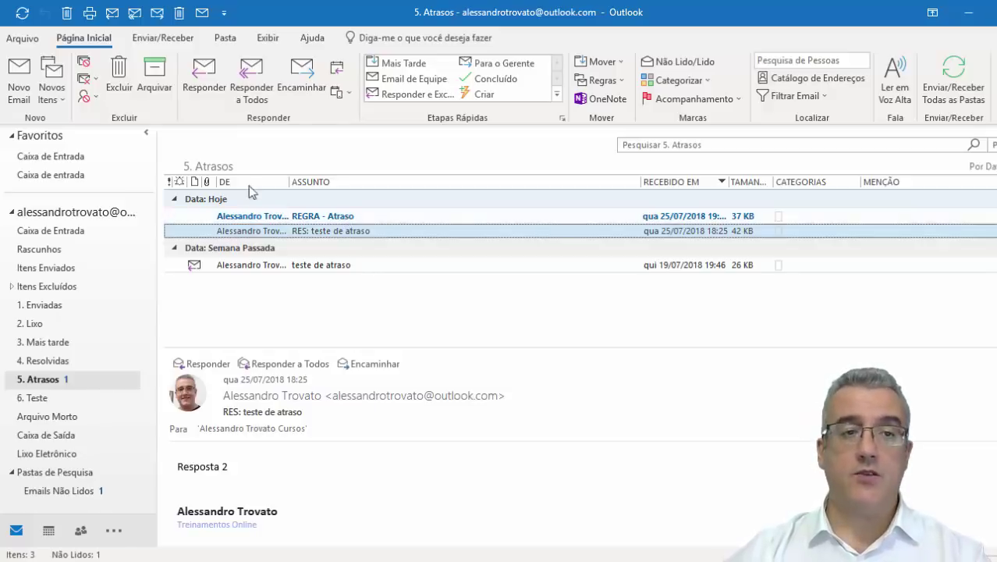
left_click(78, 231)
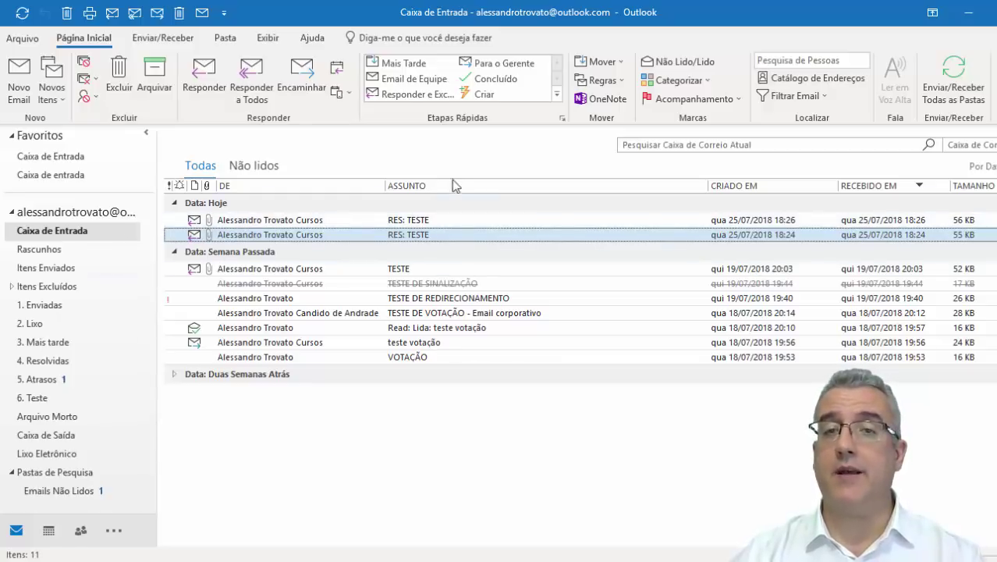
left_click(613, 85)
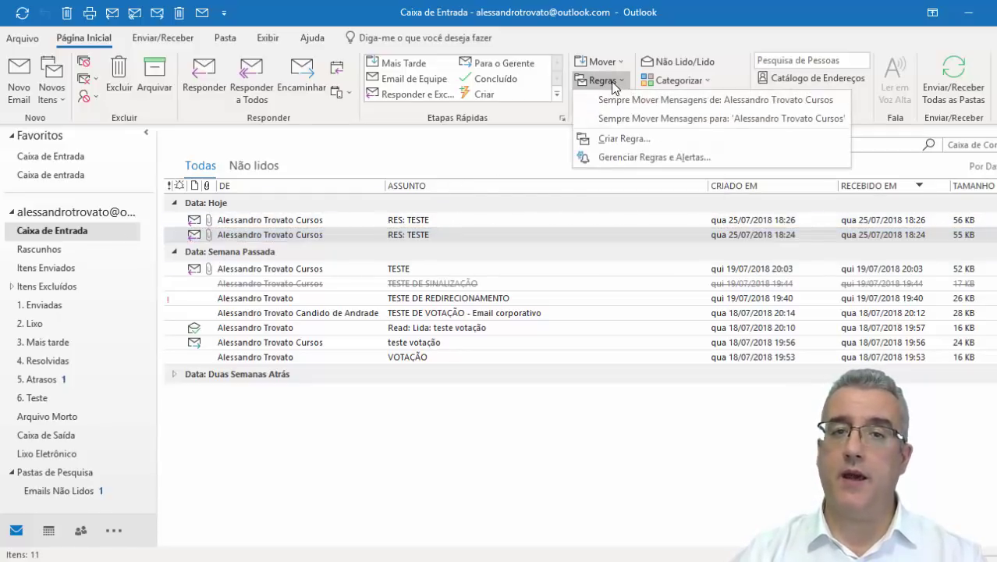
left_click(652, 160)
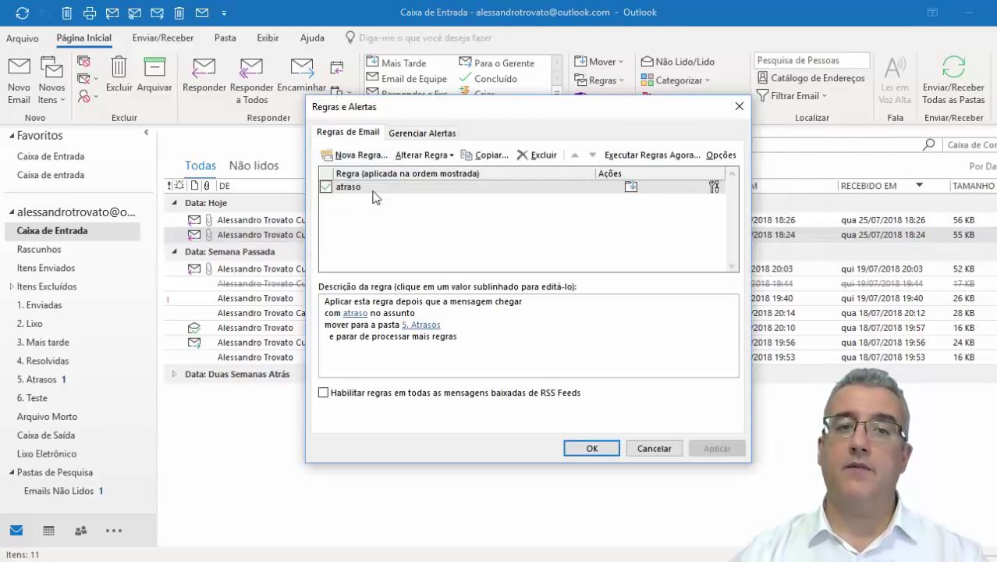
left_click(381, 190)
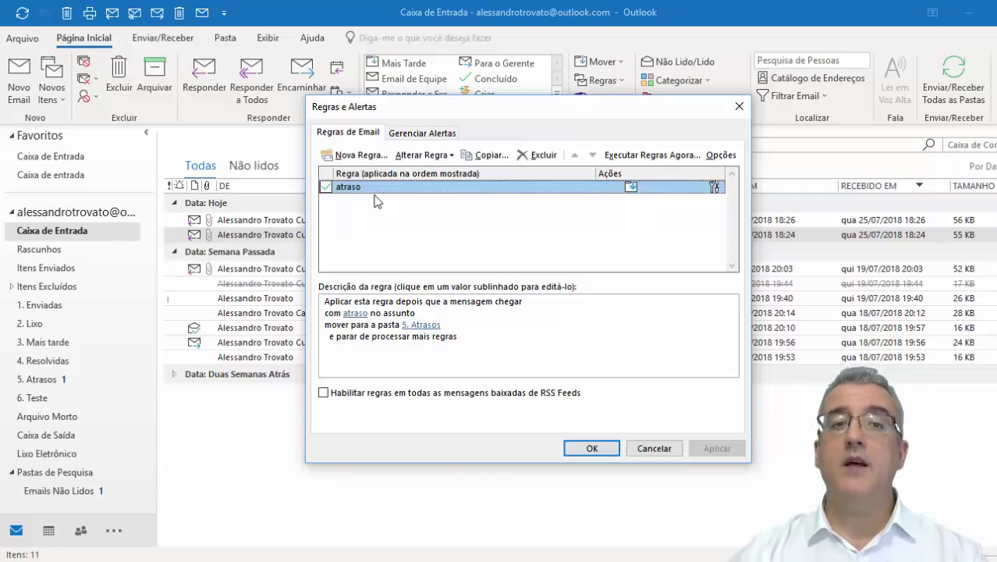
left_click(325, 187)
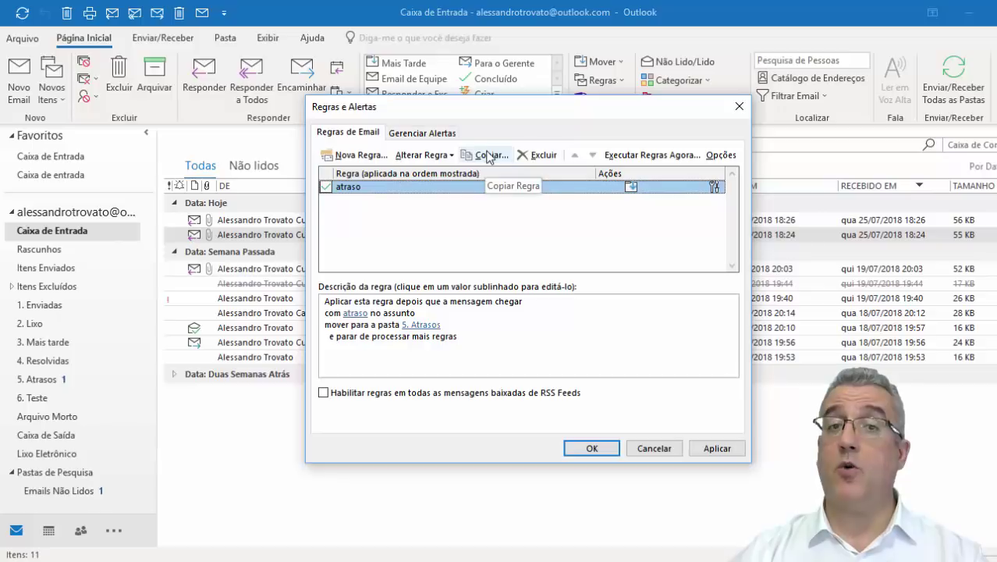
left_click(412, 161)
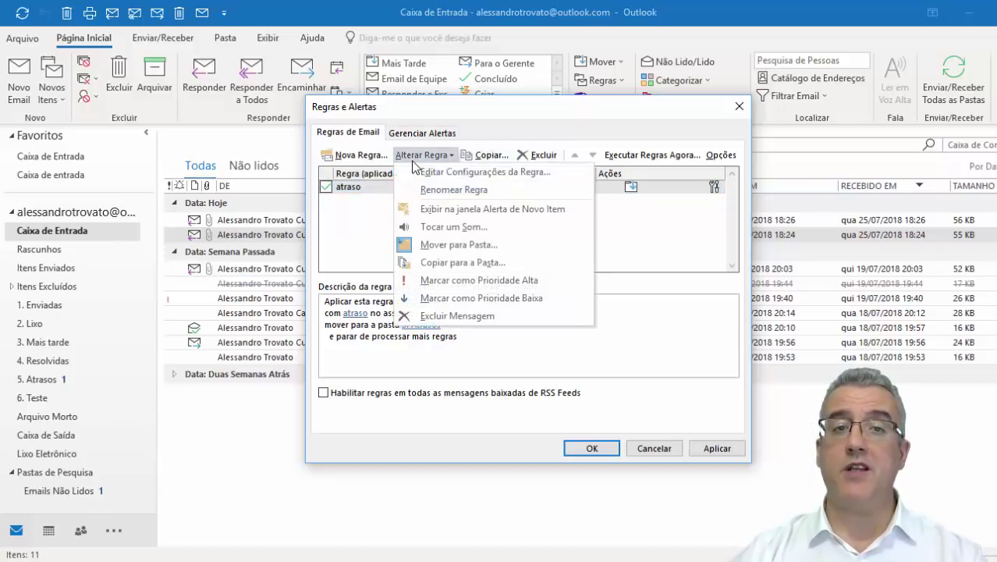
left_click(460, 177)
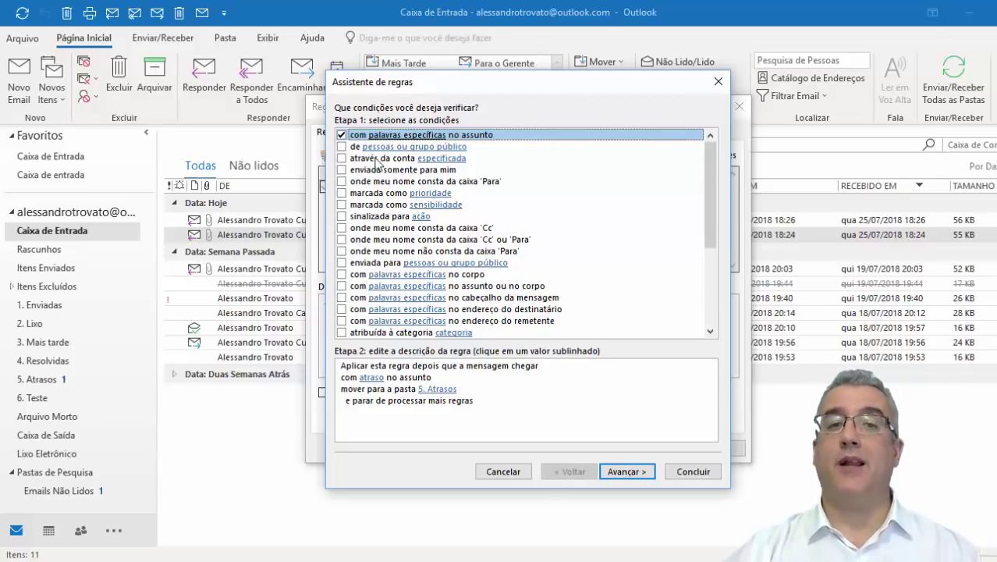
scroll(406, 243, "down", 4)
scroll(405, 243, "up", 4)
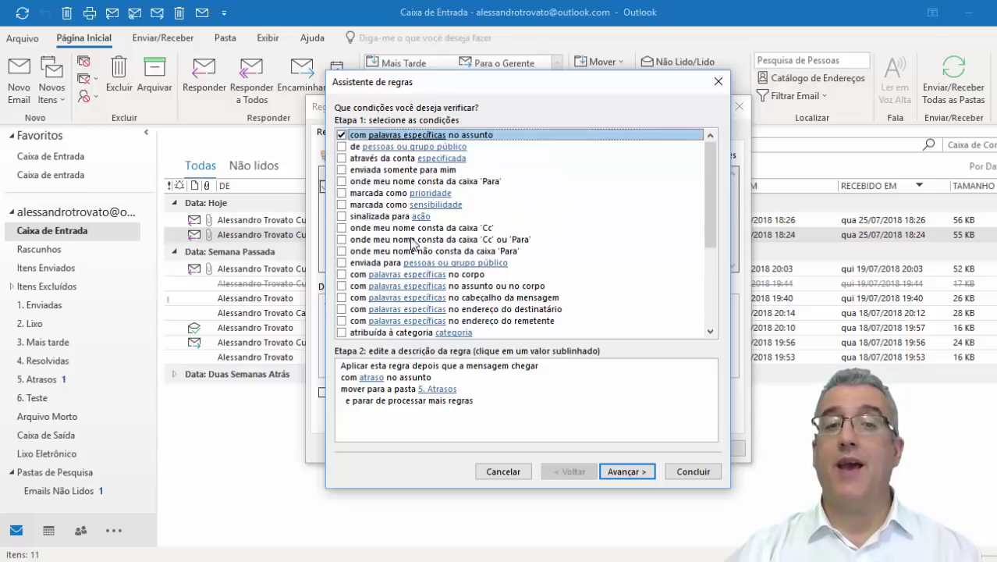
key("Escape")
key("Escape")
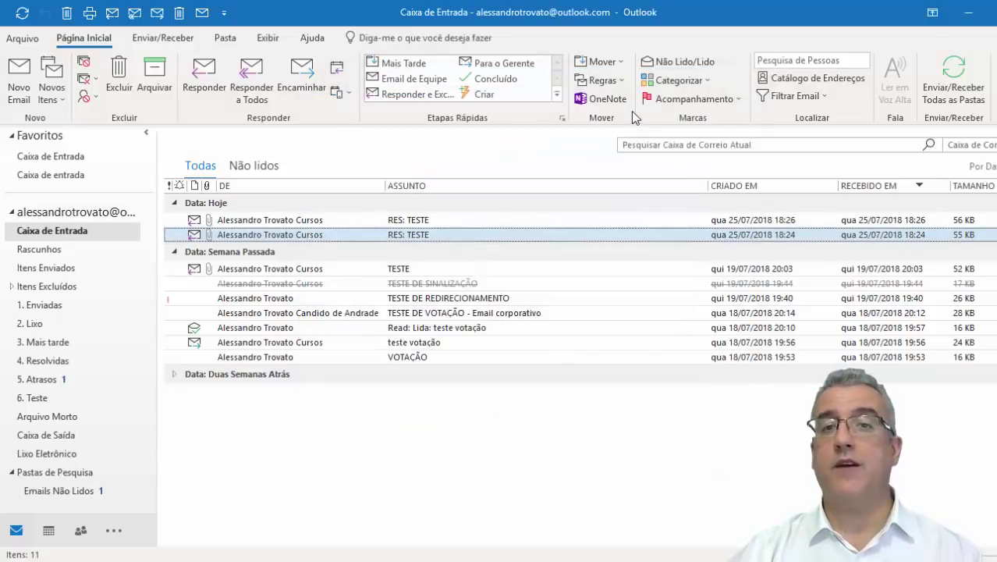
Open Regras > Gerenciar Regras e Alertas, after closing a stray Criar Regra dialog.
left_click(624, 78)
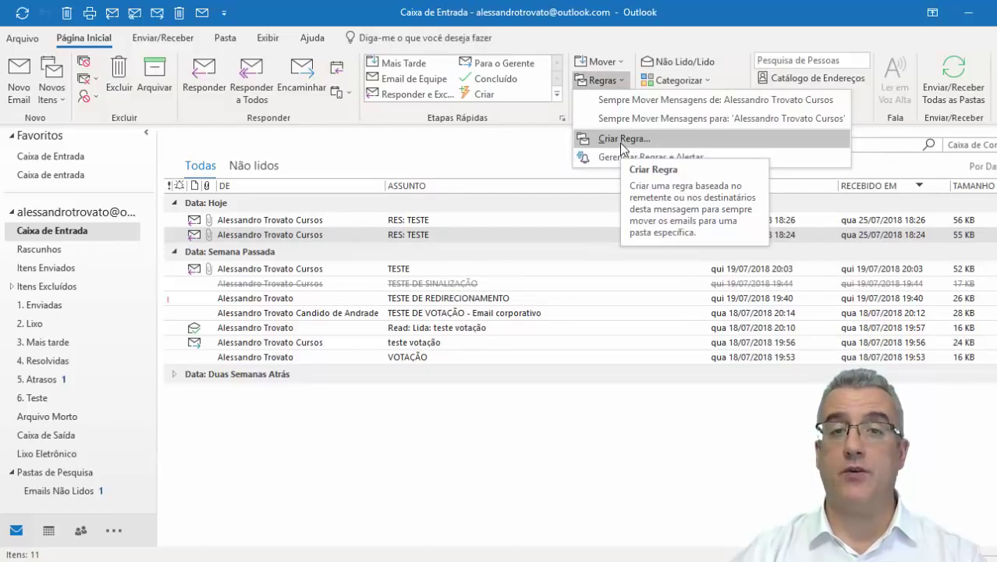
left_click(641, 143)
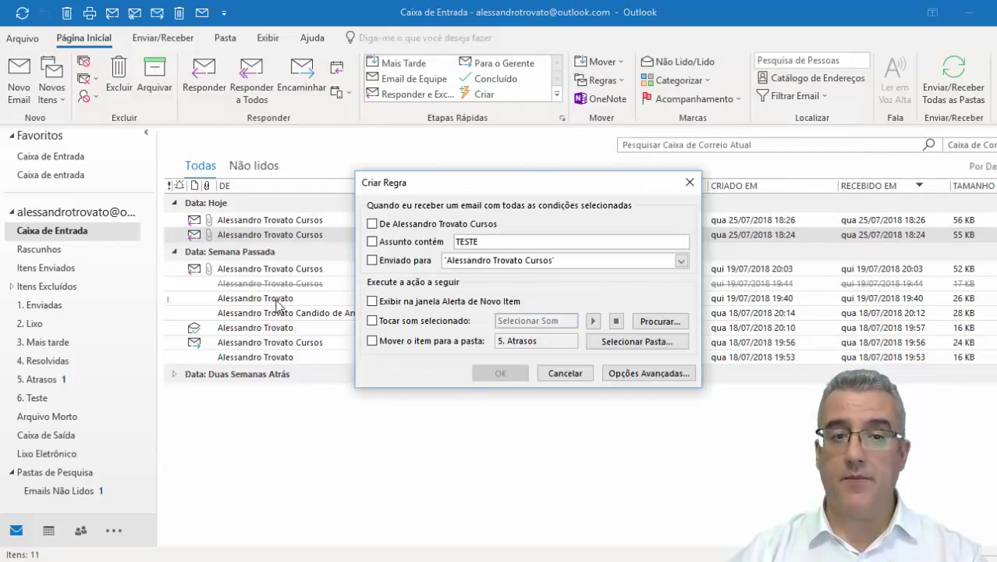
key("Escape")
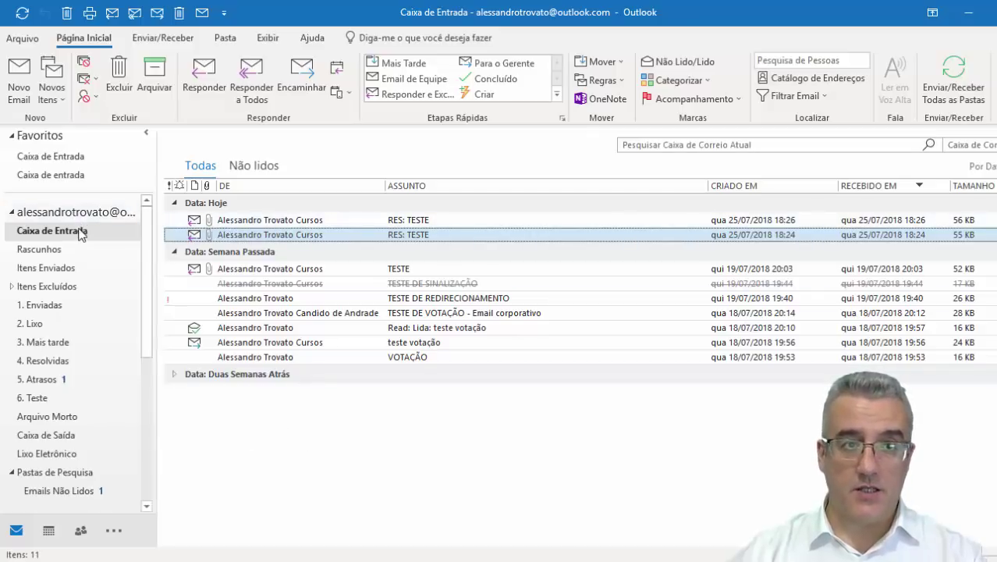
left_click(616, 82)
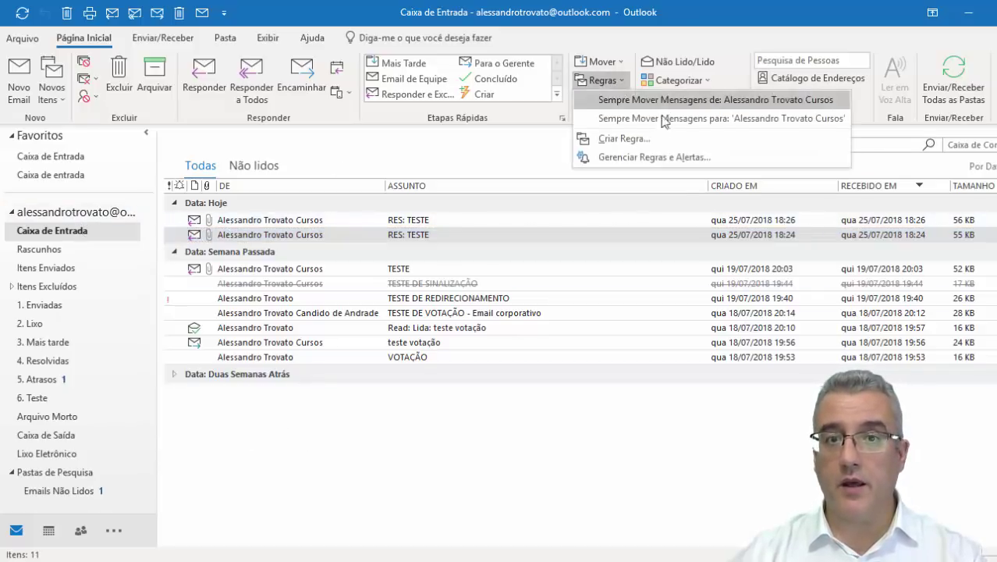
left_click(661, 156)
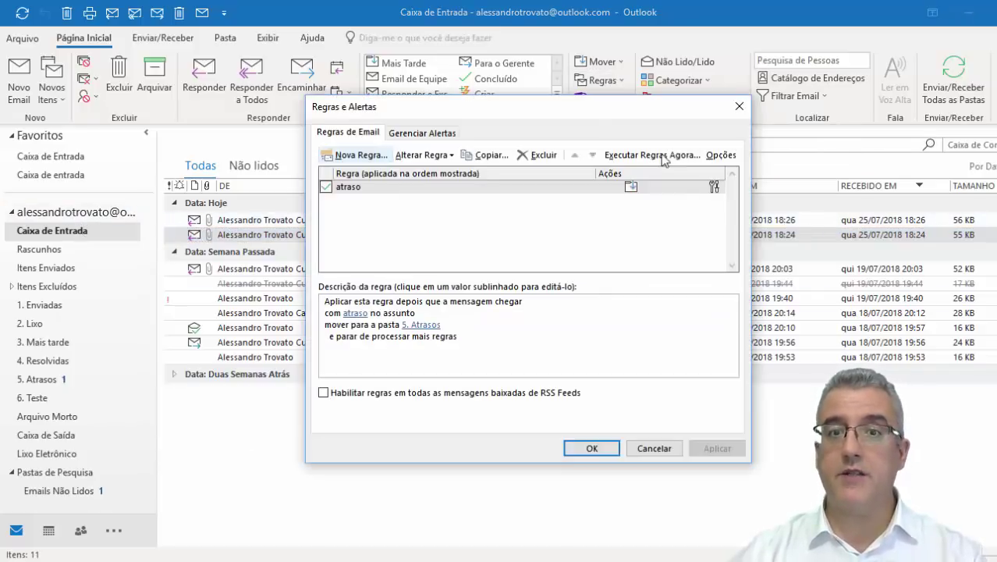
Start a Nova Regra, compare the blank-rule options, then pick the move-messages-from-someone template.
left_click(359, 156)
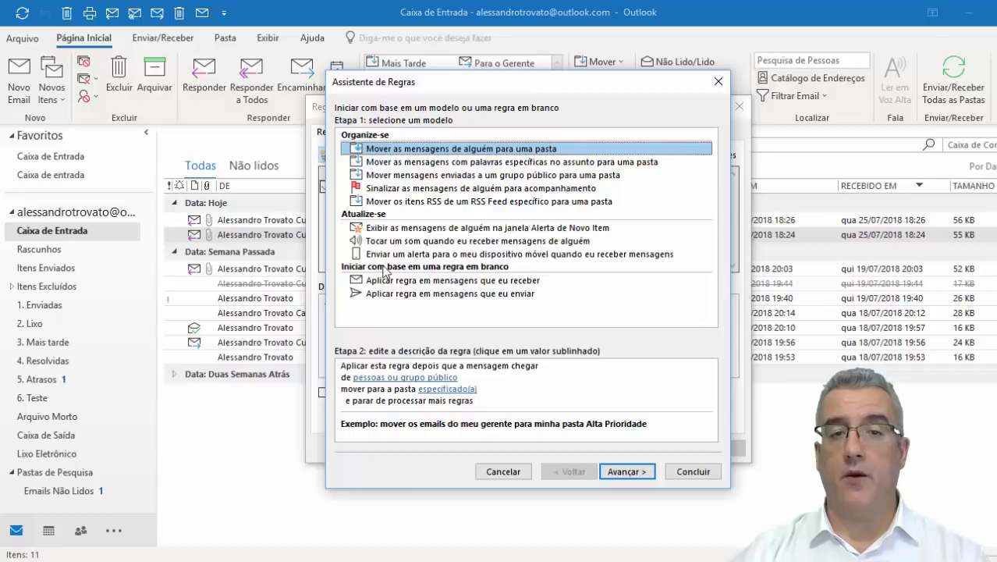
left_click(401, 280)
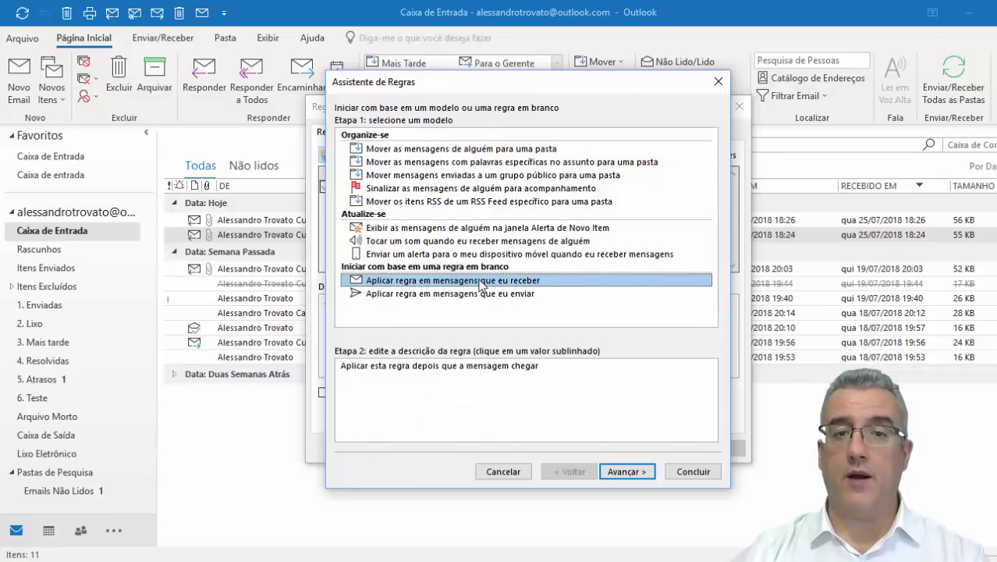
left_click(391, 294)
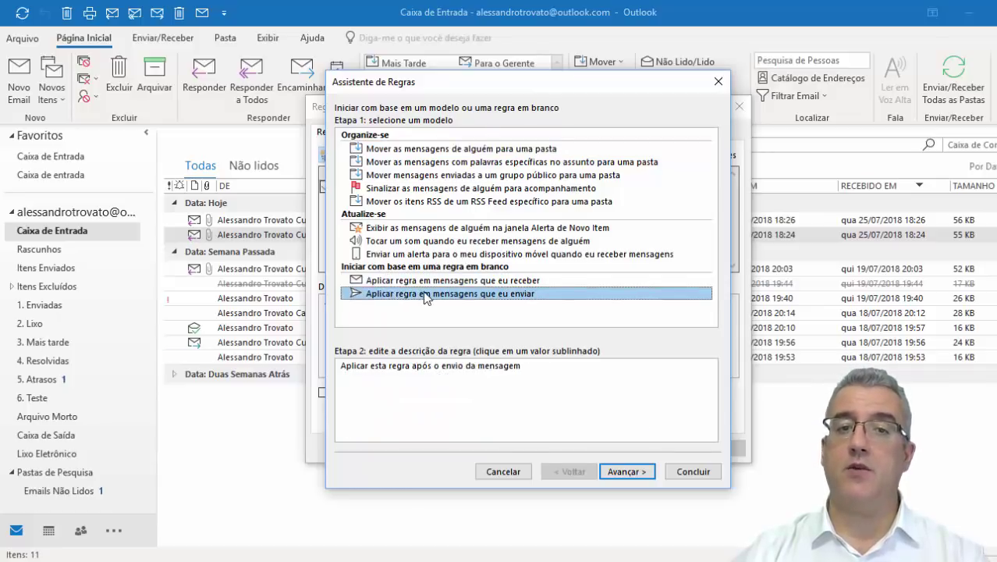
left_click(515, 281)
left_click(516, 292)
left_click(515, 282)
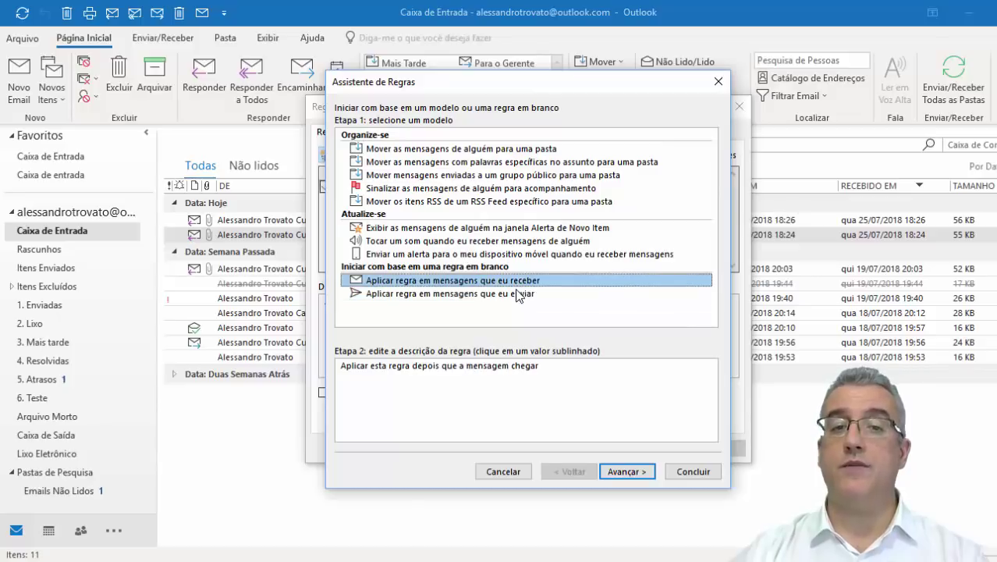
left_click(517, 293)
left_click(517, 281)
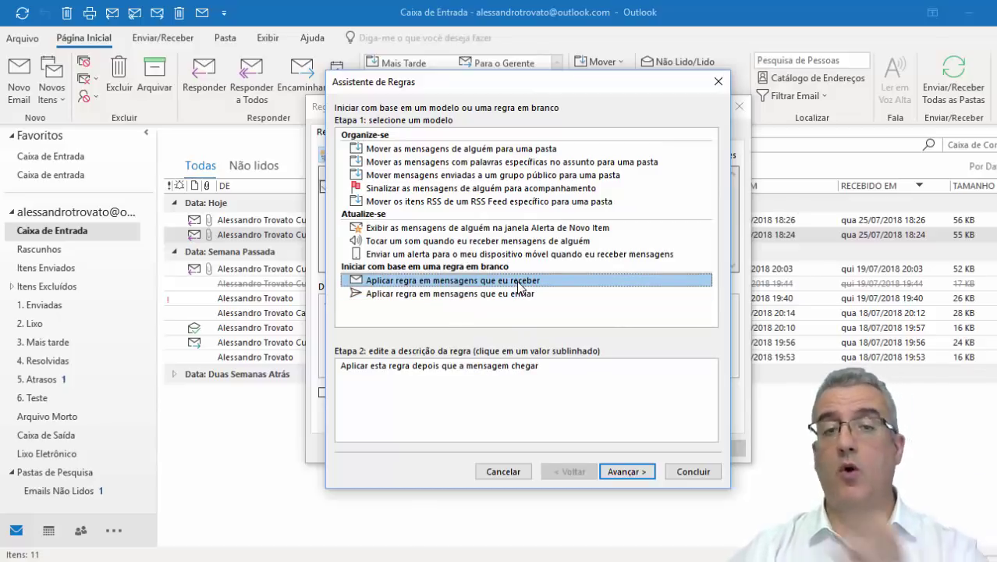
left_click(409, 149)
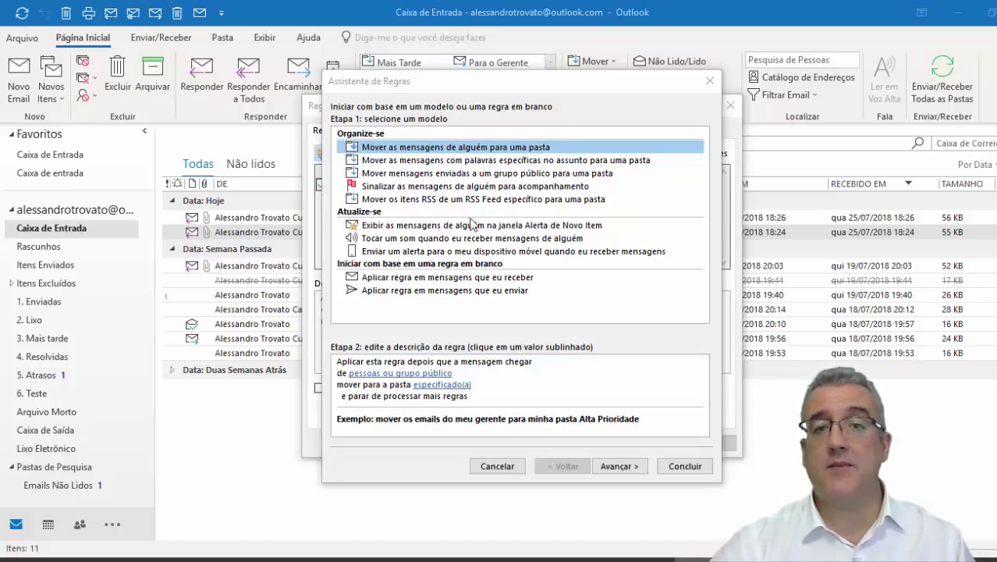
Start a move-messages-from-someone rule and set the chosen contact as the sender.
left_click(405, 151)
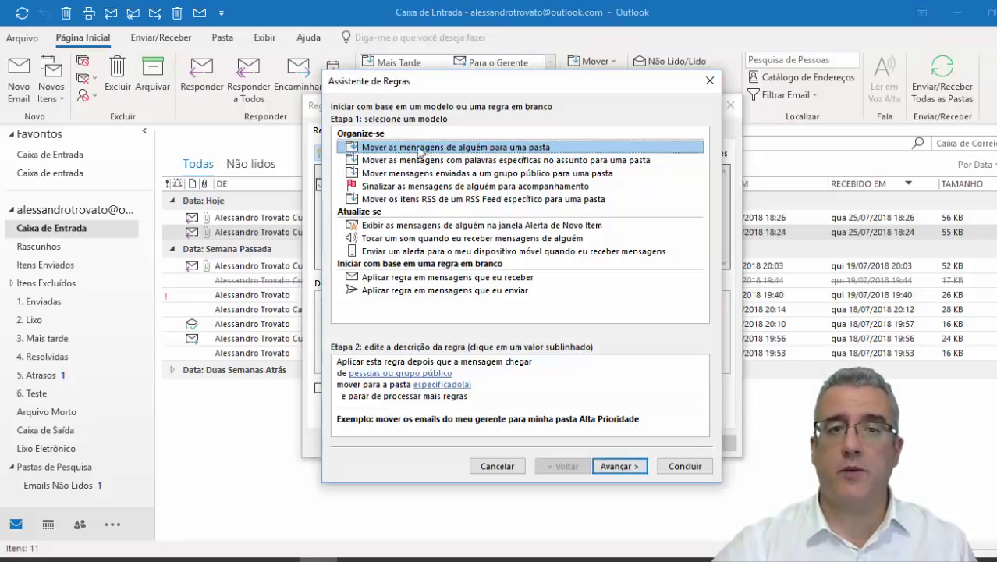
left_click(413, 390)
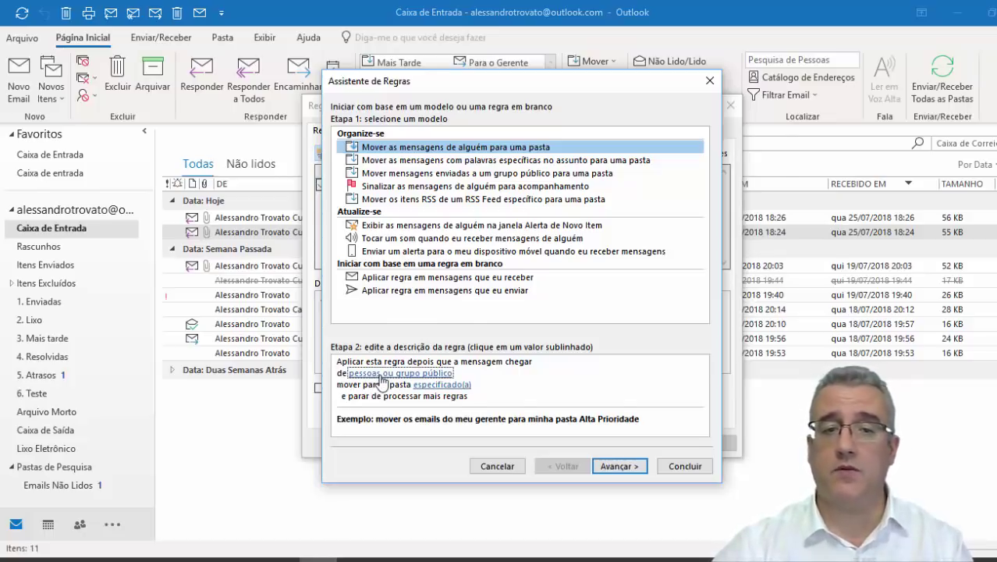
left_click(383, 375)
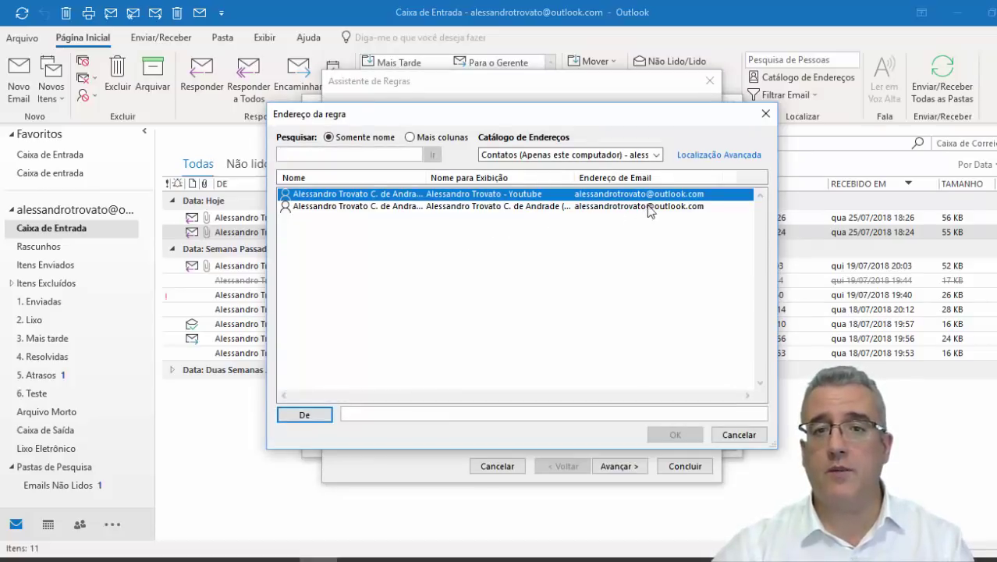
left_click(305, 414)
left_click(673, 434)
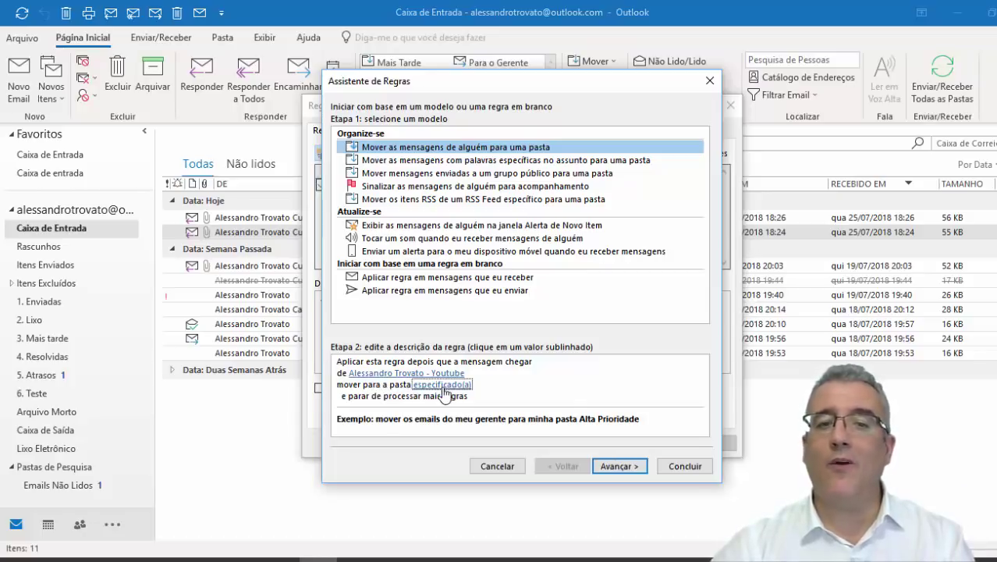
Set the rule's destination folder to 3. Mais tarde.
left_click(442, 390)
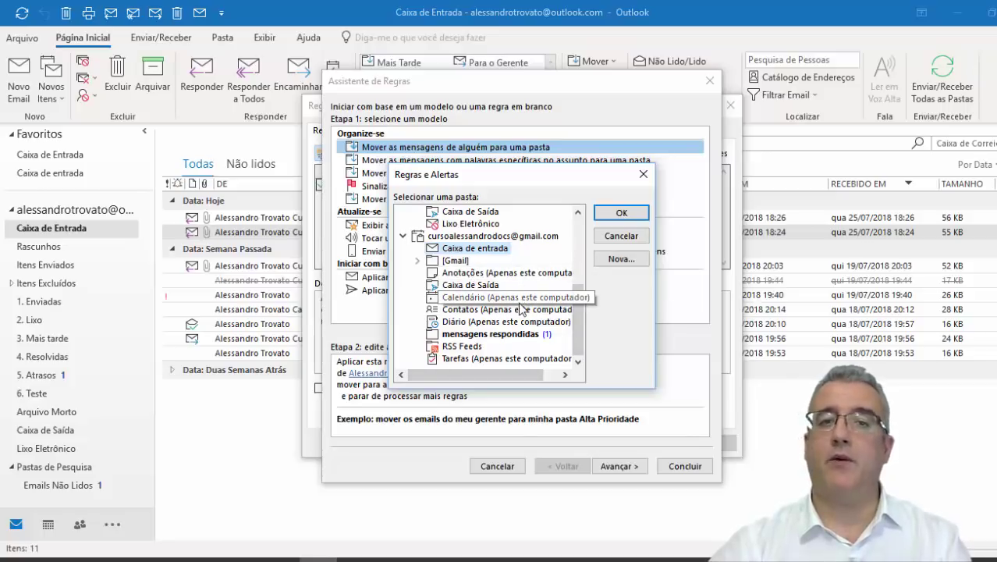
scroll(516, 312, "up", 5)
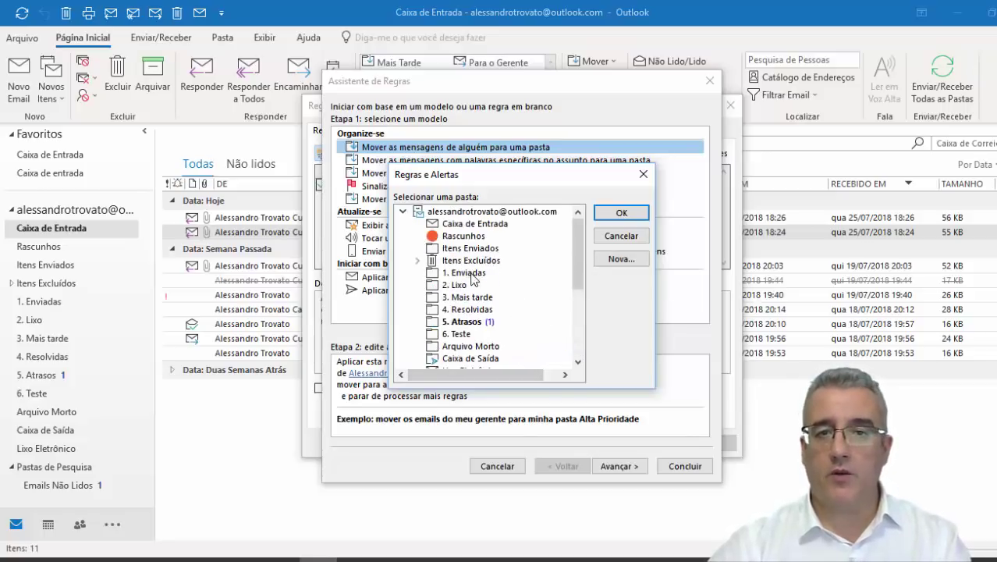
left_click(463, 296)
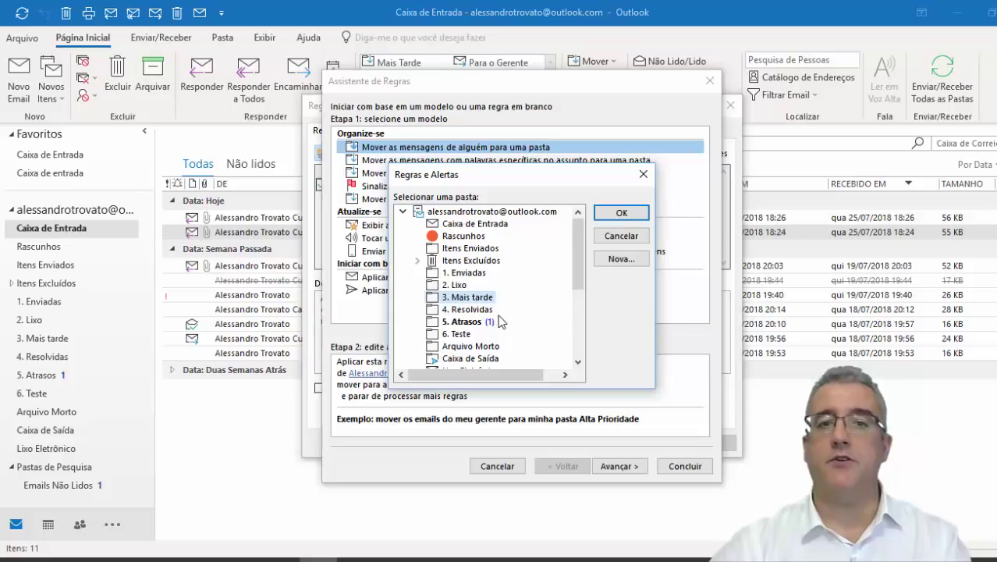
left_click(621, 213)
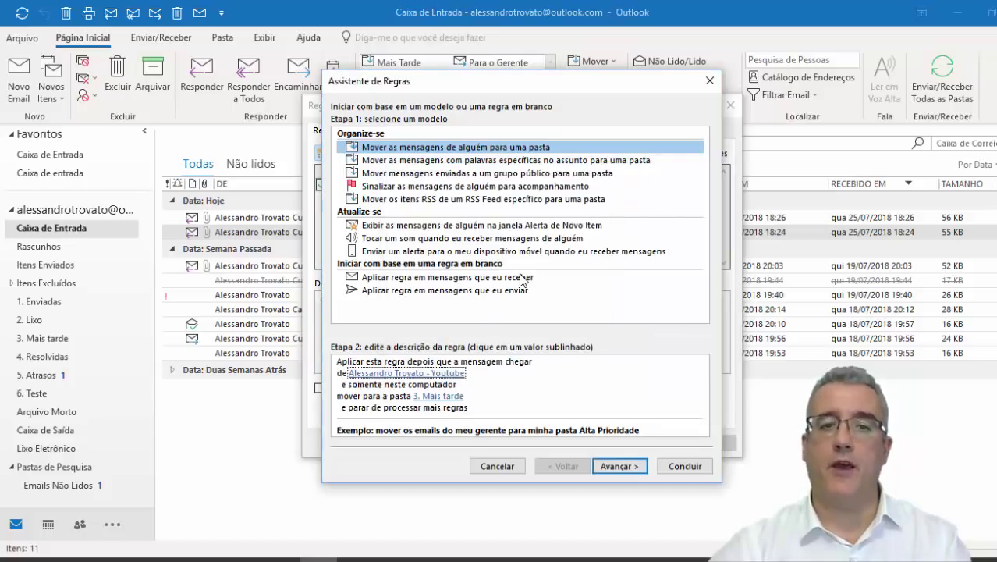
Make the only condition 'onde meu nome consta da caixa Cc', leaving 'Para' and 'sinalizada para ação' unchecked.
left_click(605, 463)
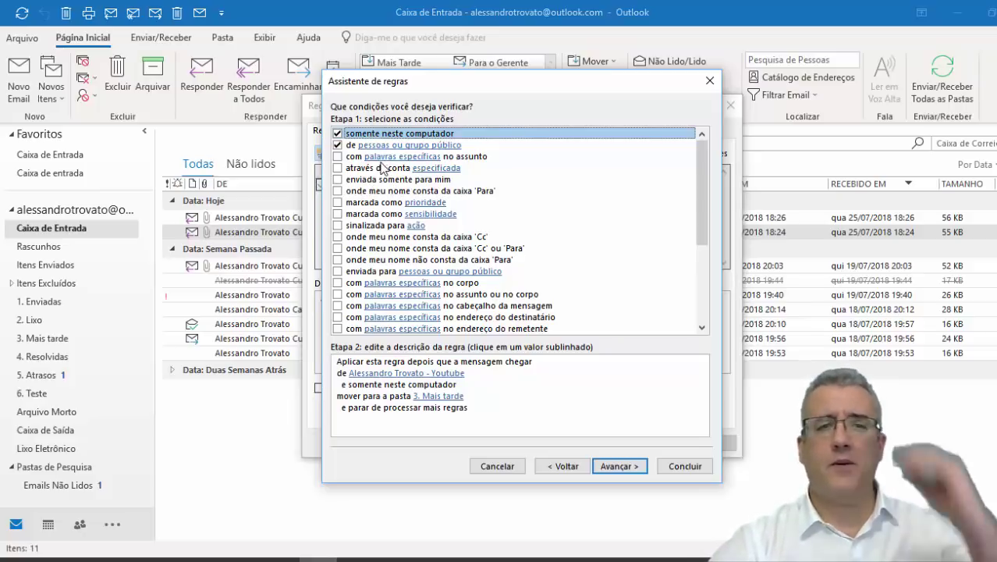
left_click(338, 190)
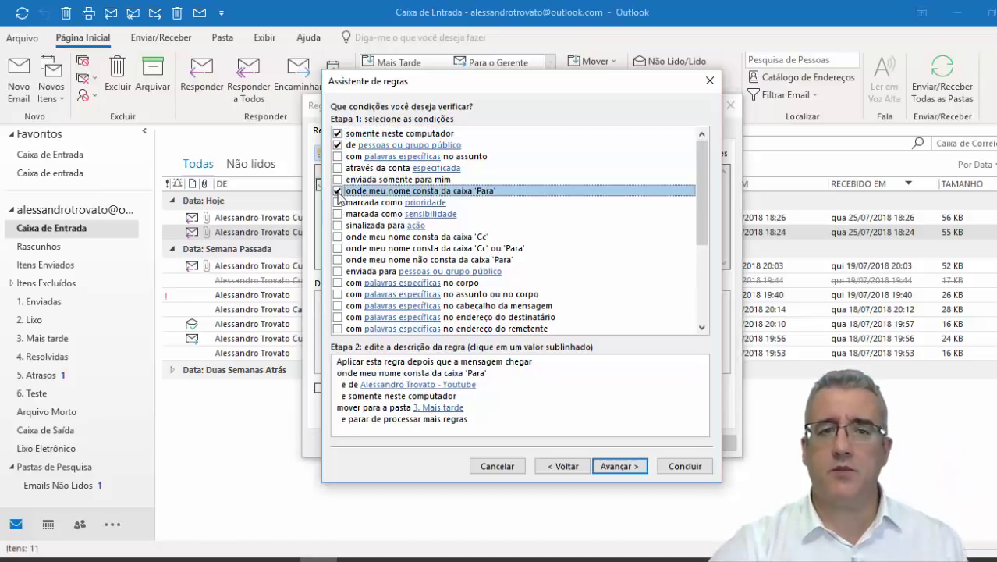
left_click(337, 225)
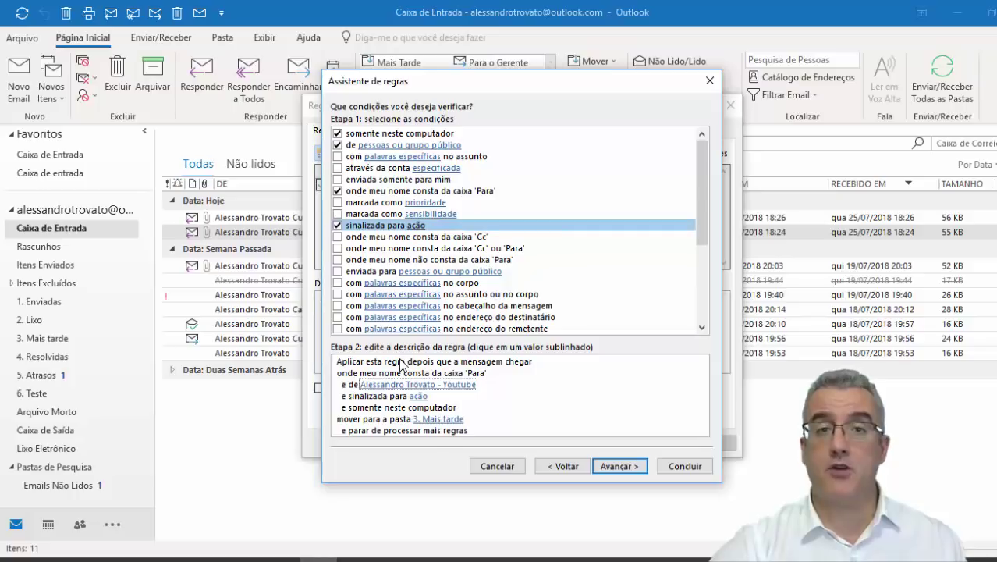
left_click(337, 224)
left_click(337, 191)
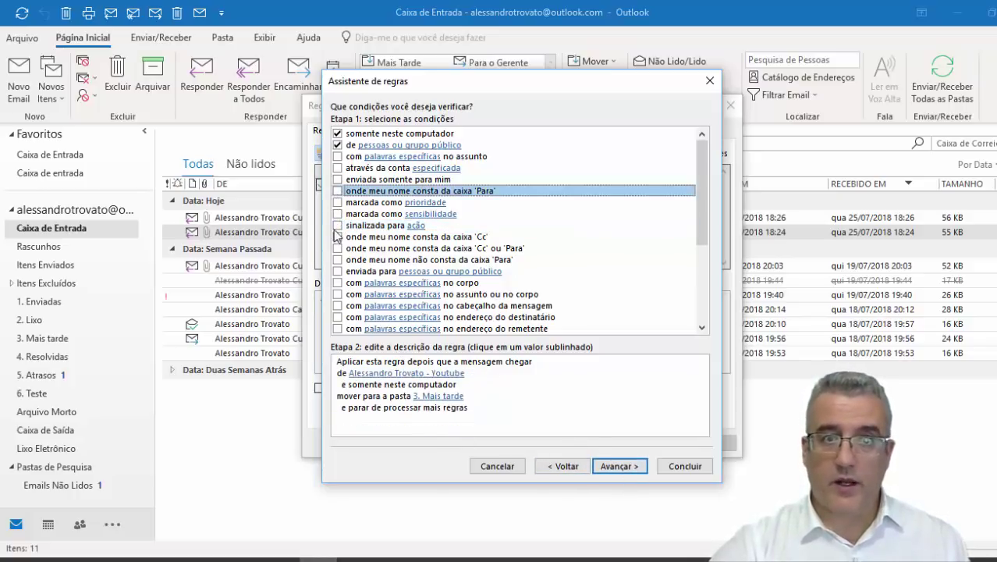
left_click(338, 237)
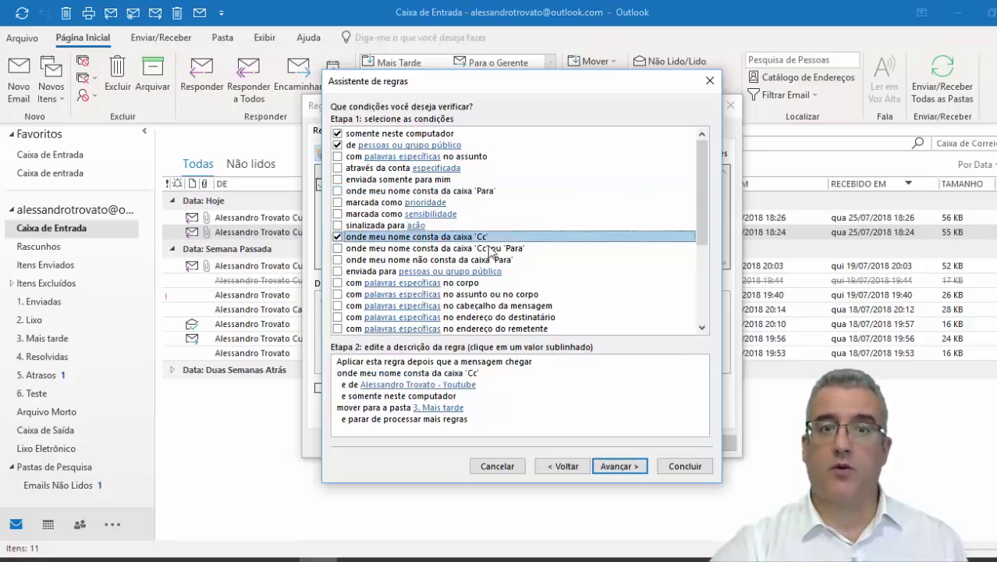
left_click(617, 466)
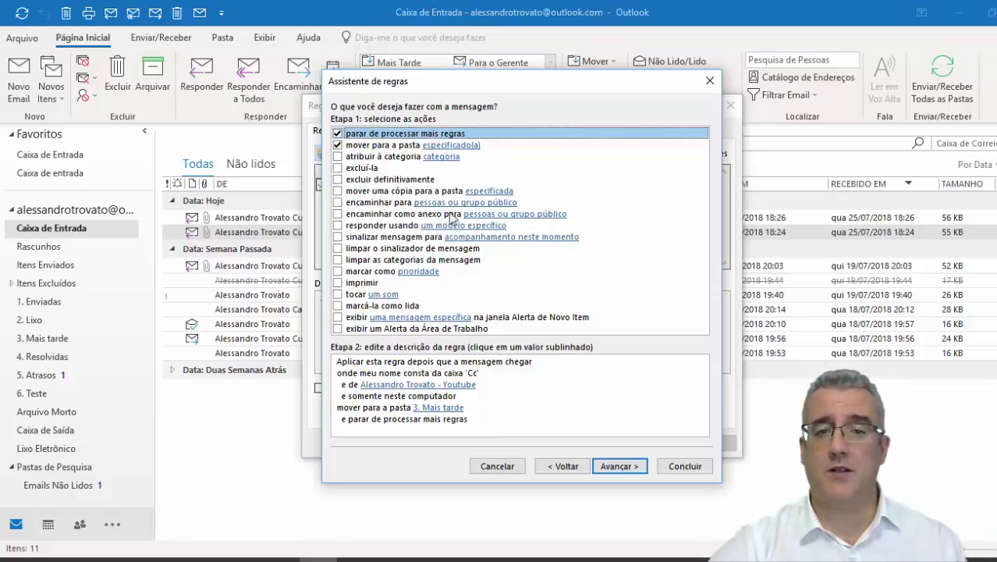
Keep the move-to-3. Mais tarde and stop-processing actions and continue to the exceptions step.
left_click(428, 373)
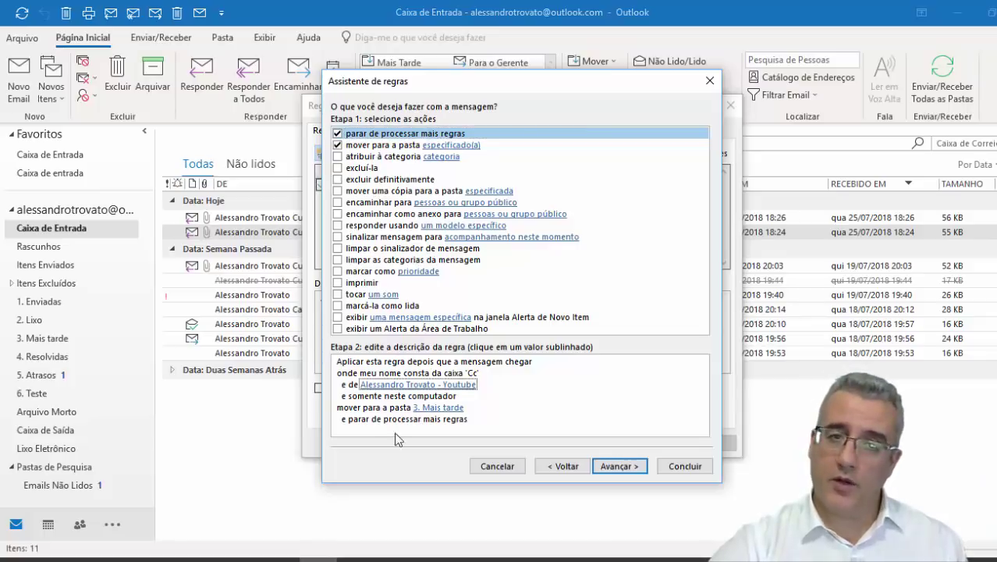
left_click(616, 466)
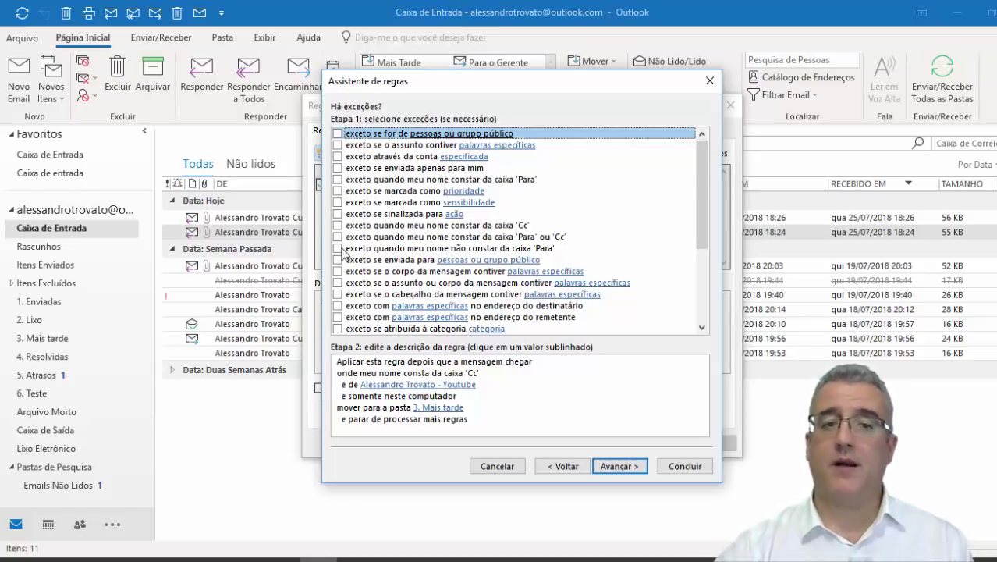
Name the rule 'teste' and finish the wizard.
left_click(612, 467)
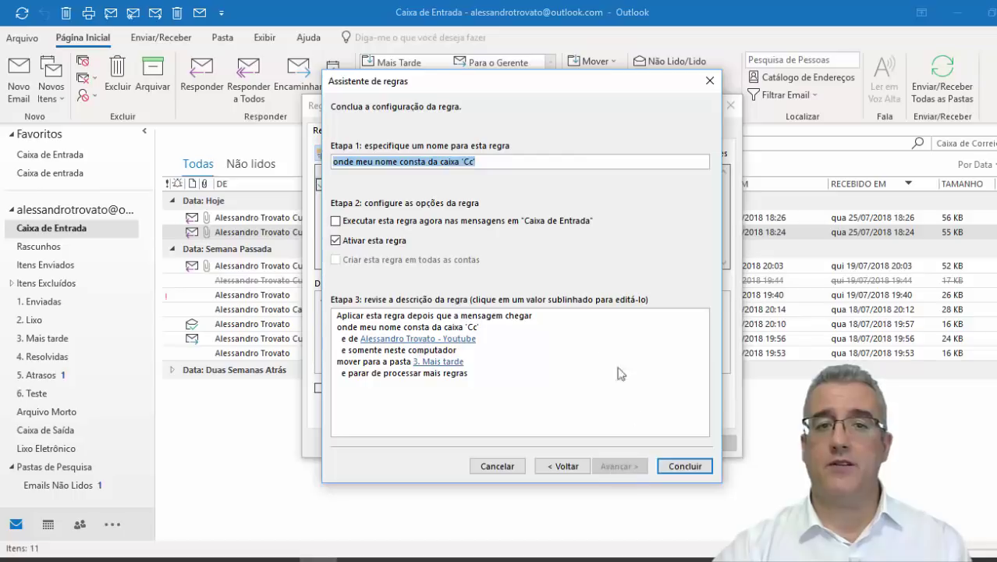
left_click(494, 162)
left_click_drag(493, 162, 319, 161)
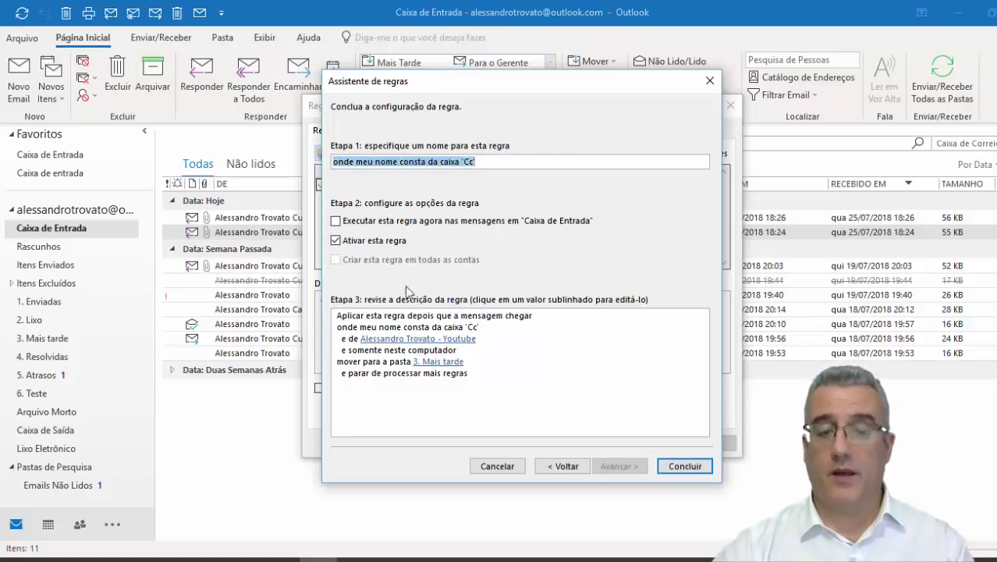
type("teste")
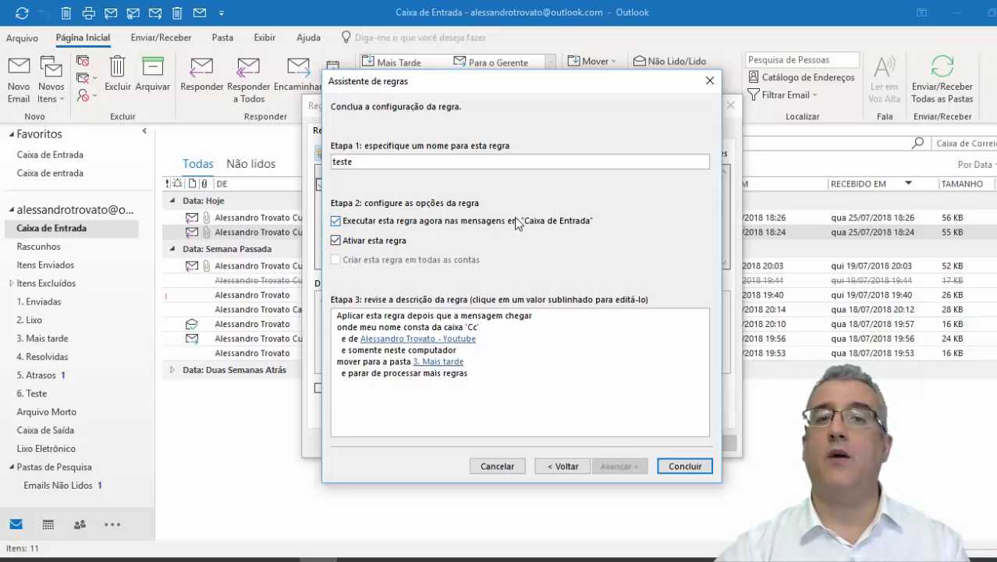
left_click(685, 466)
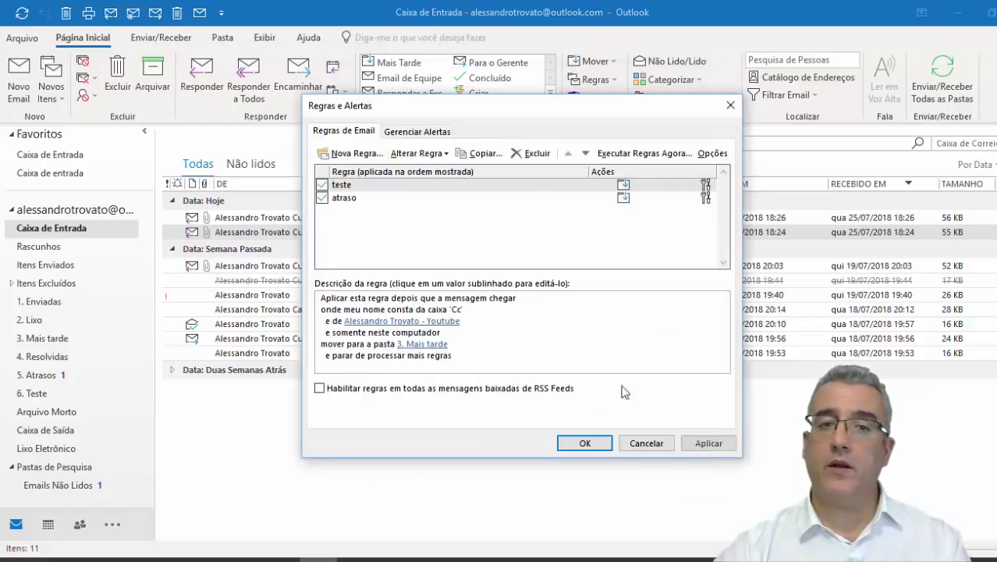
Save the teste rule, confirm with Sim, and reopen Gerenciar Regras e Alertas.
left_click(597, 444)
left_click(496, 329)
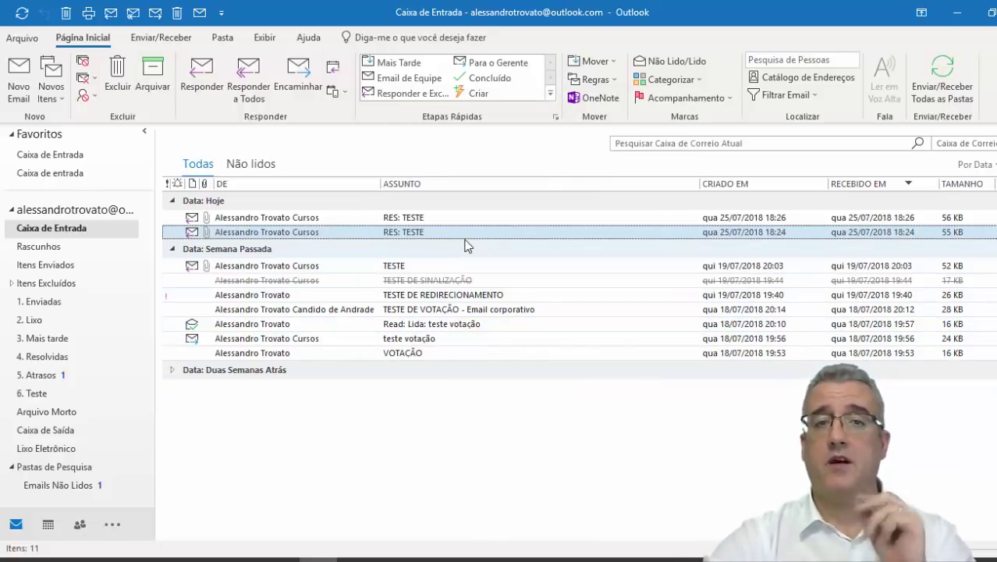
left_click(593, 85)
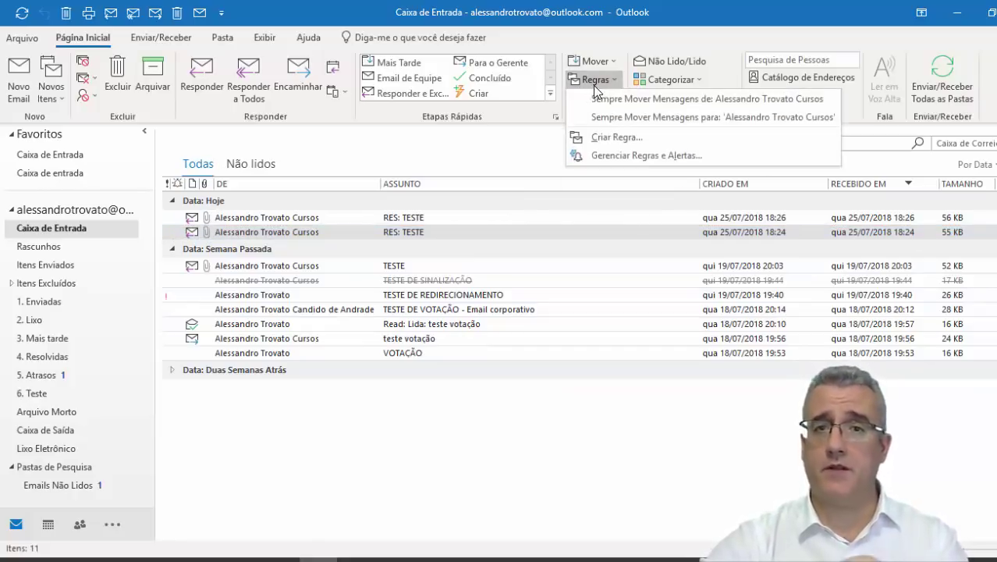
left_click(607, 153)
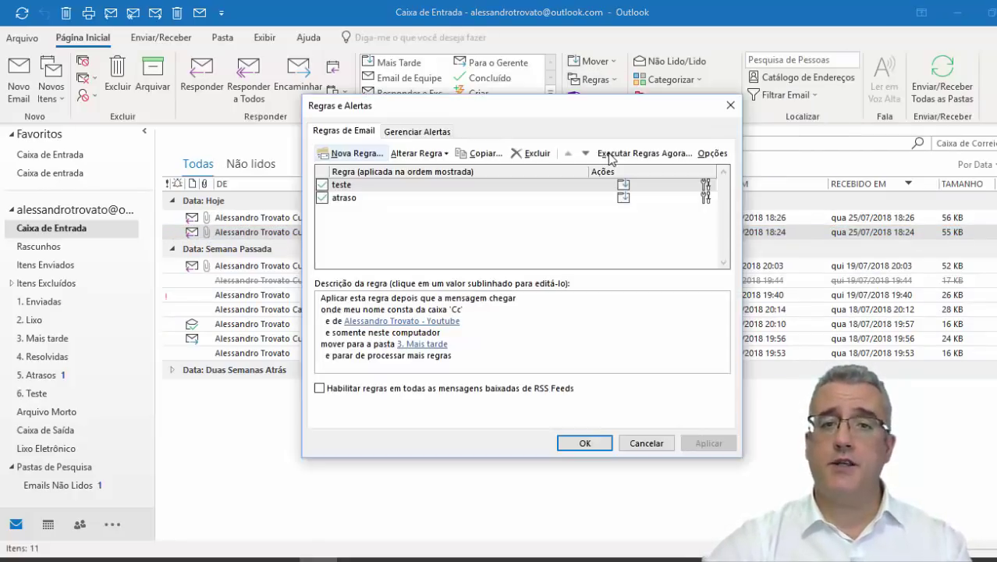
Delete the teste rule with Excluir and Sim, leaving atraso selected.
left_click(360, 190)
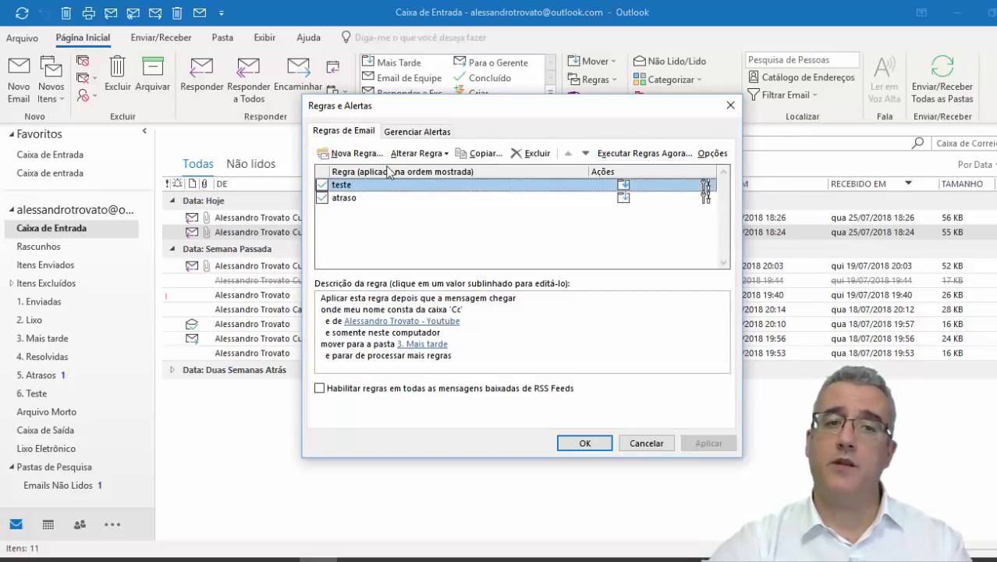
left_click(520, 154)
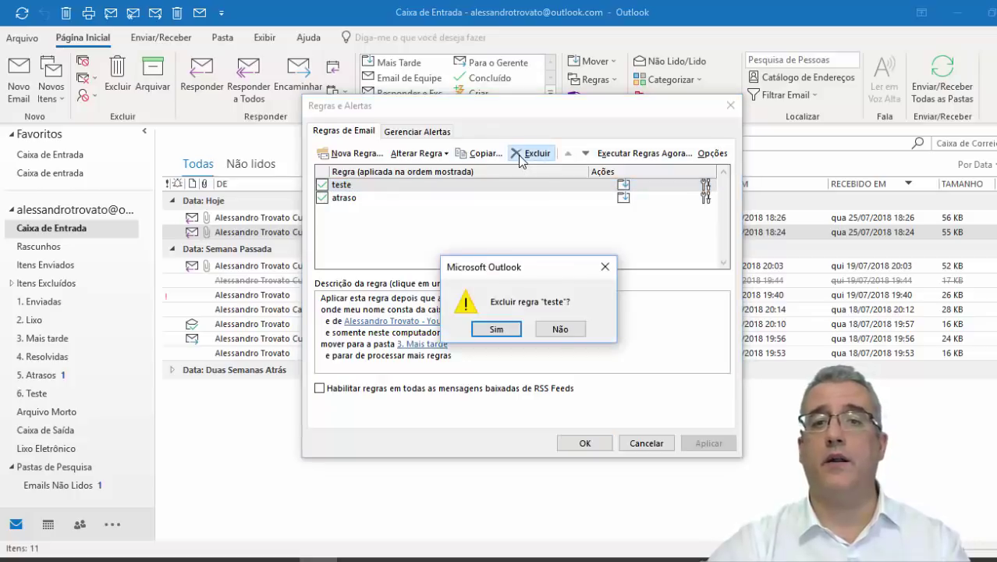
left_click(518, 329)
left_click(377, 188)
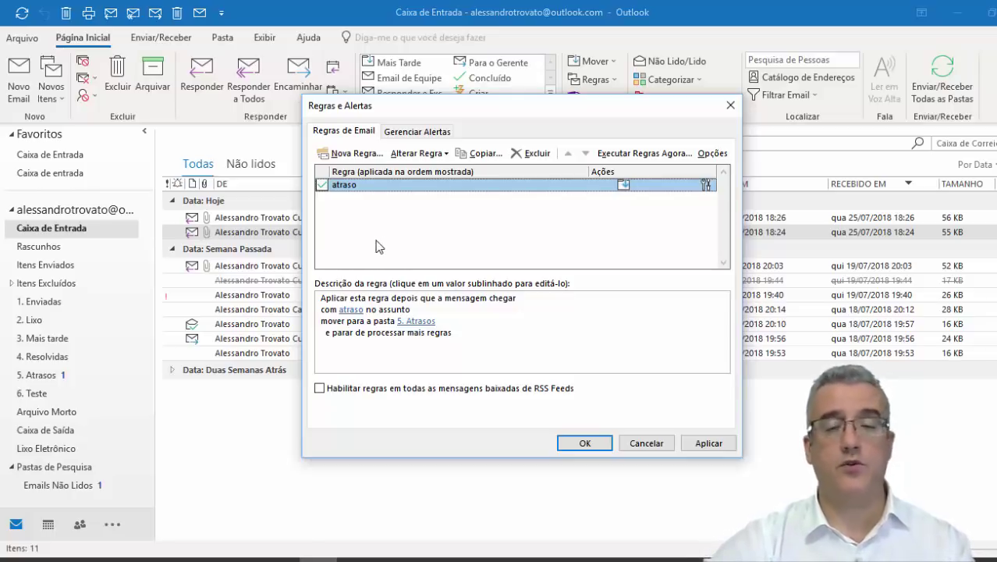
left_click(402, 134)
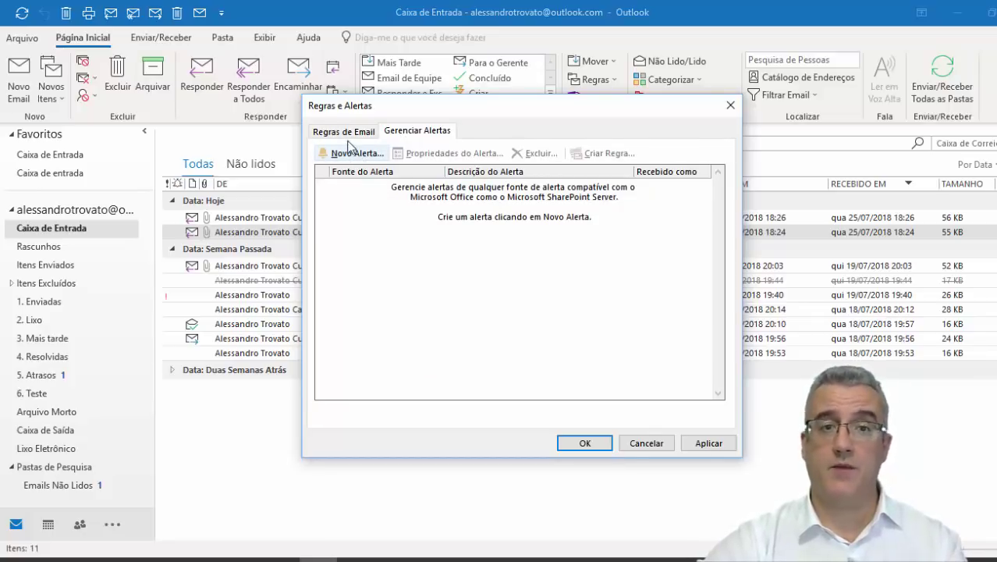
left_click(344, 131)
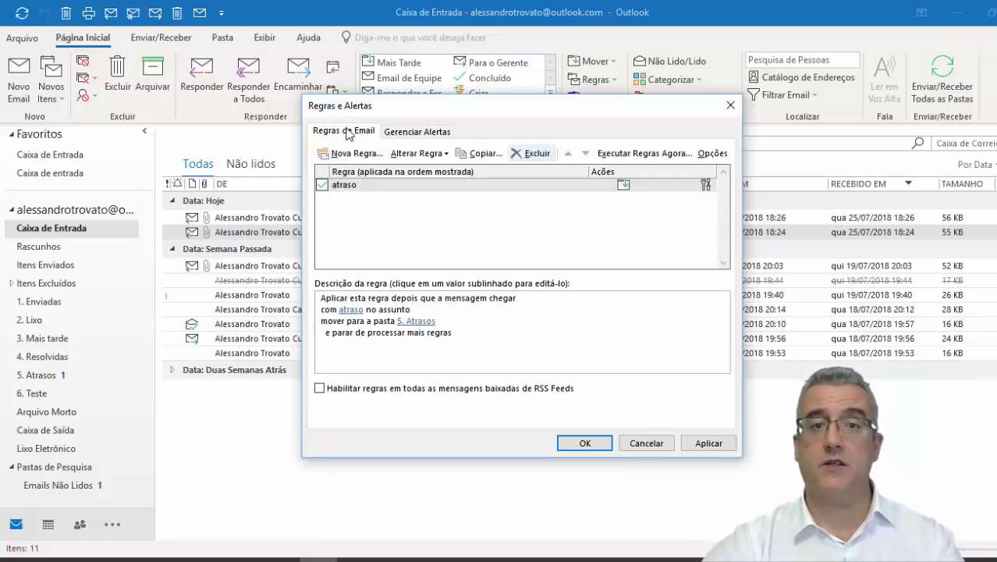
left_click(699, 156)
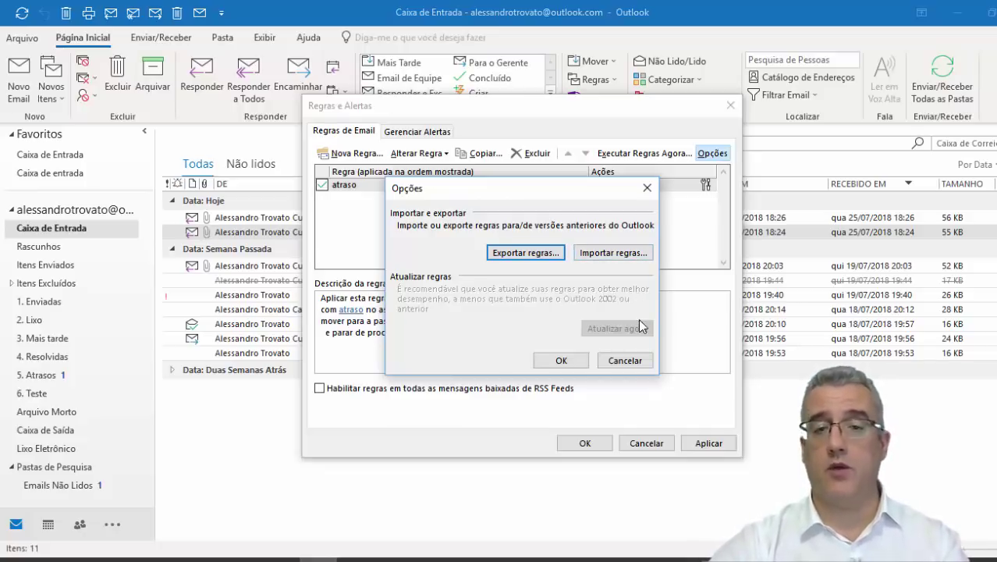
left_click(630, 362)
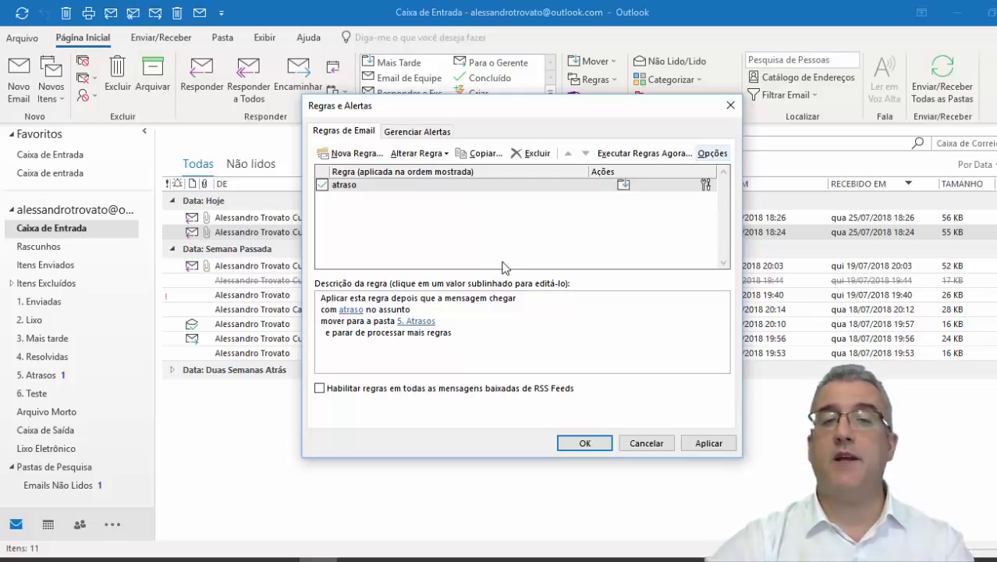
left_click(381, 185)
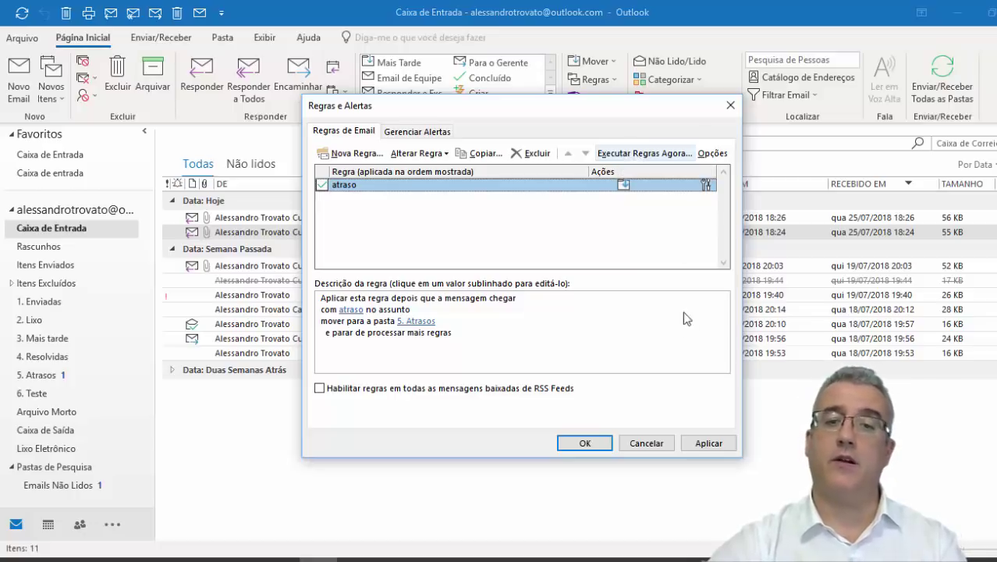
Close the Regras e Alertas dialog with Cancelar.
left_click(646, 443)
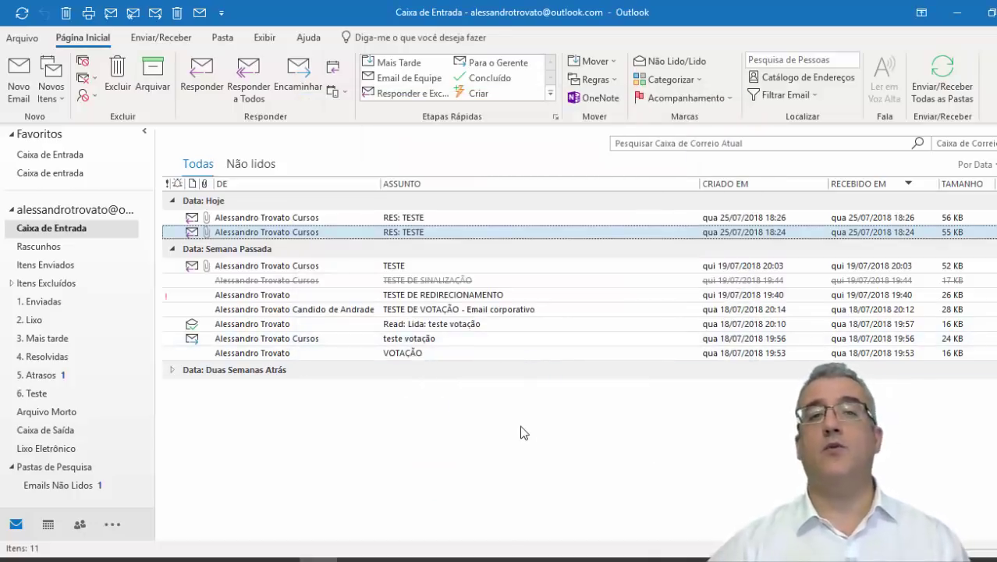